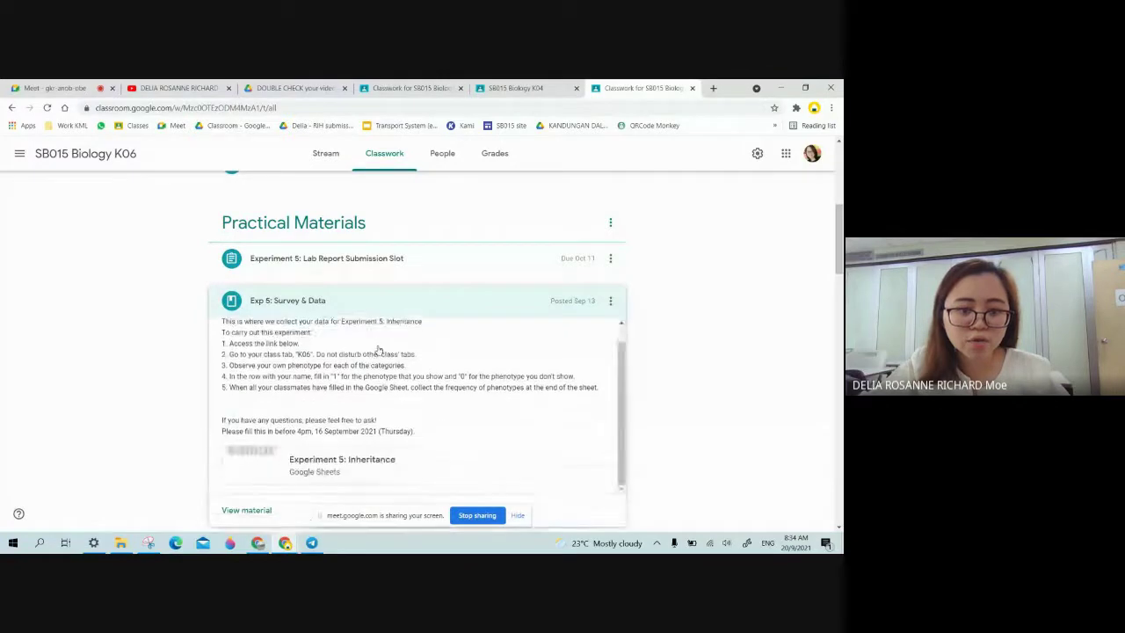
- Expand the "Experiment 5: Inheritance" material under Practical Materials and review its instructions and attached manuals, videos and pre-lab files
scroll(665, 334, "down", 3)
left_click(482, 334)
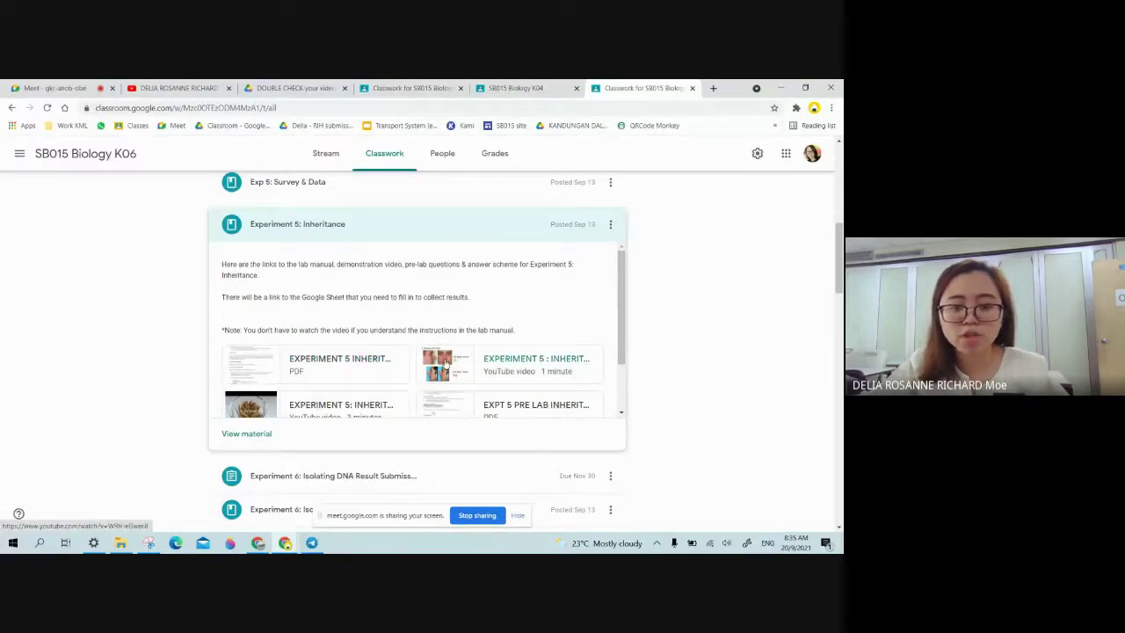
scroll(346, 378, "down", 1)
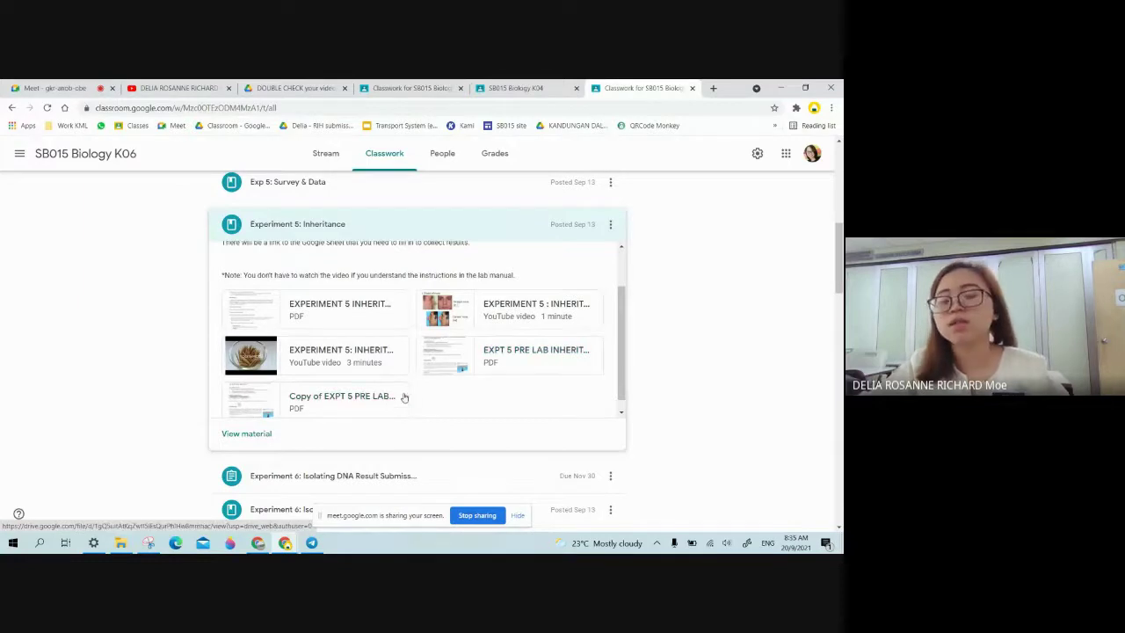
scroll(387, 407, "up", 1)
scroll(390, 400, "down", 1)
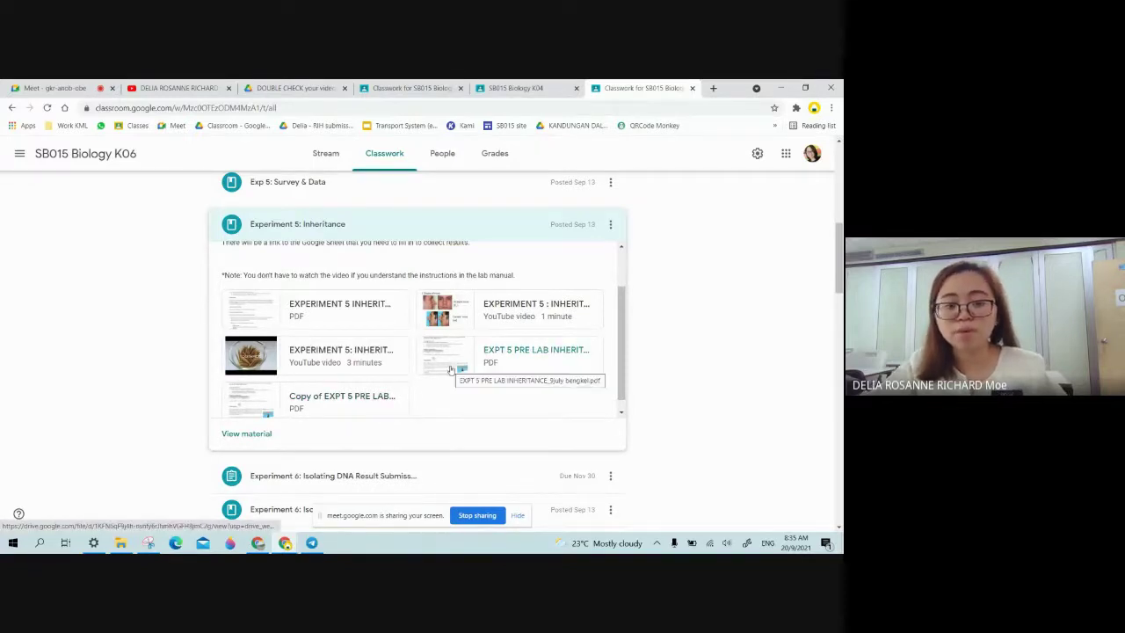
scroll(450, 371, "up", 1)
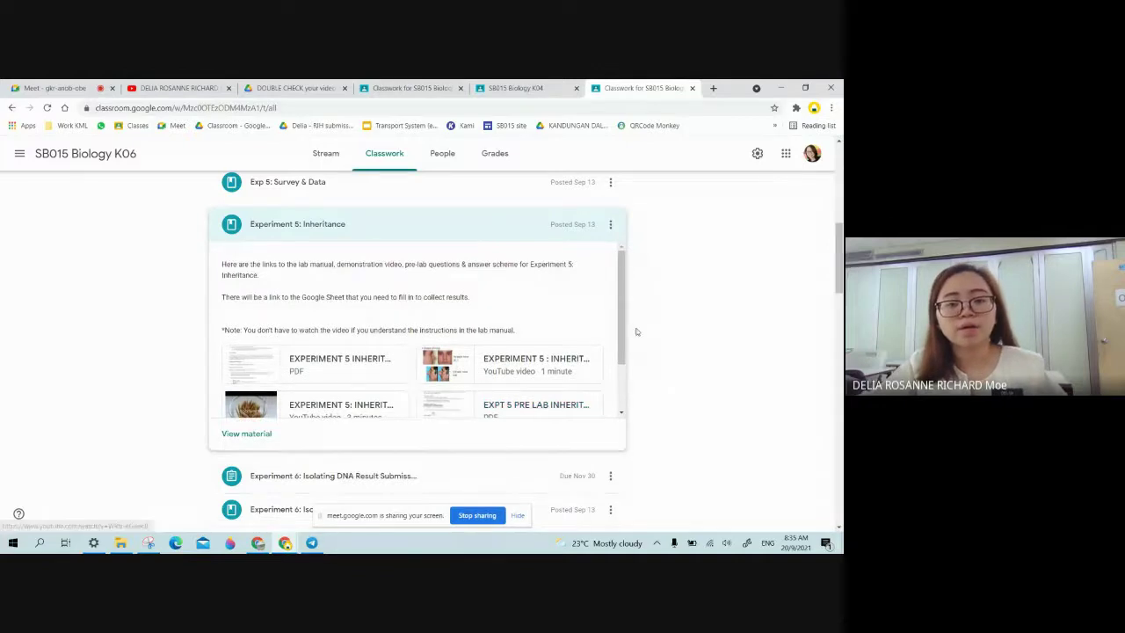
scroll(646, 328, "up", 1)
scroll(422, 413, "down", 2)
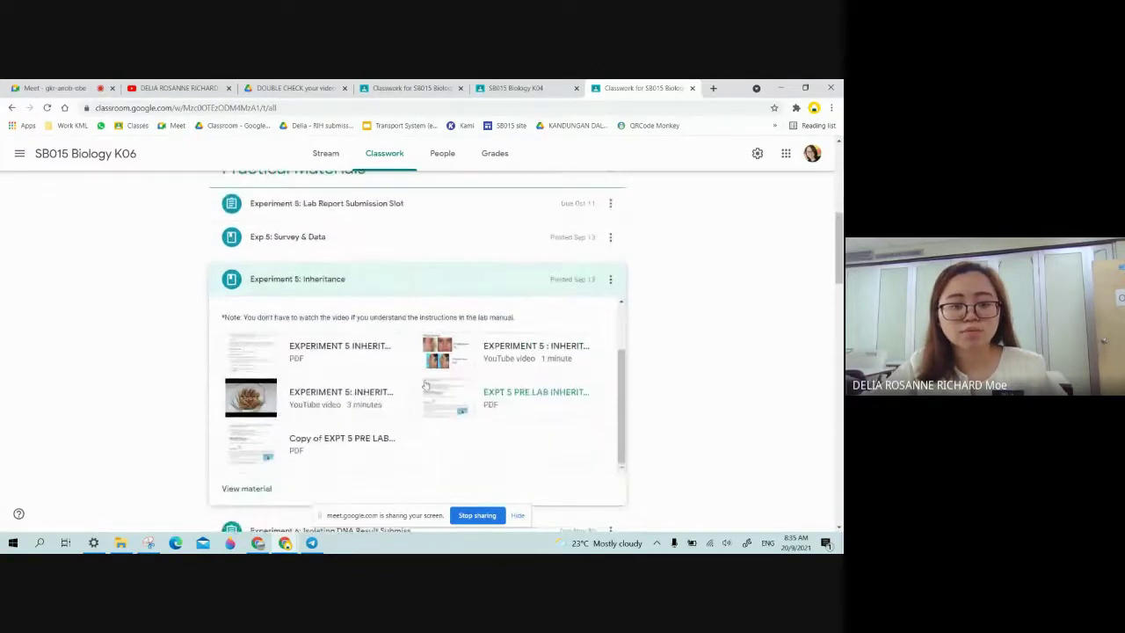
- Open the "Experiment 5: Inheritance" Google Sheet attached to the "Exp 5: Survey & Data" material
scroll(352, 352, "up", 1)
left_click(327, 250)
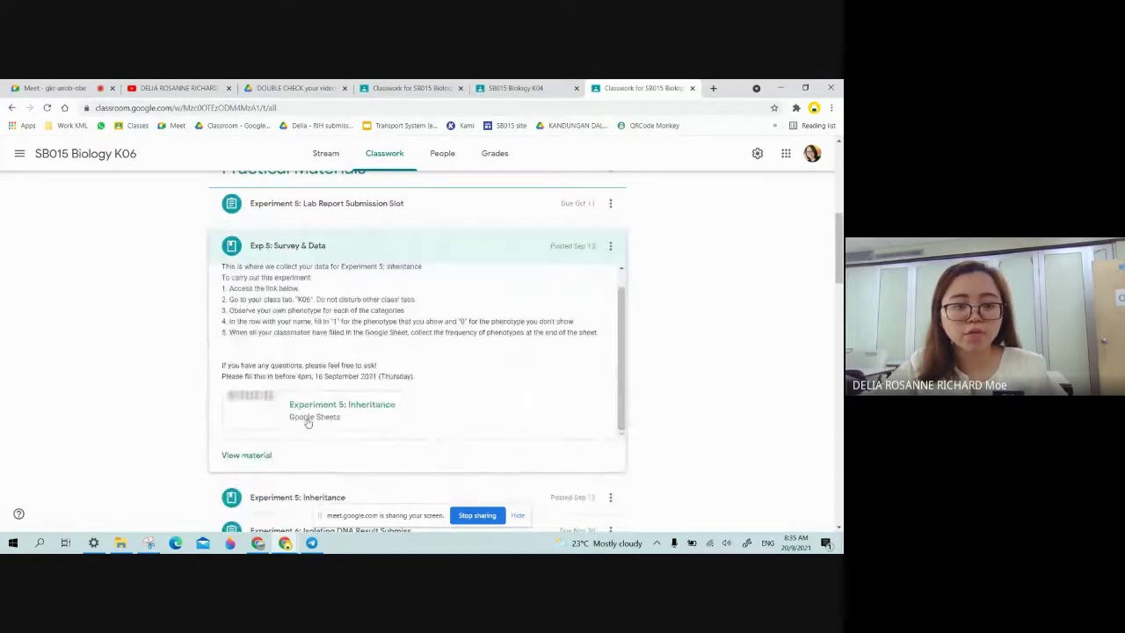
left_click(301, 415)
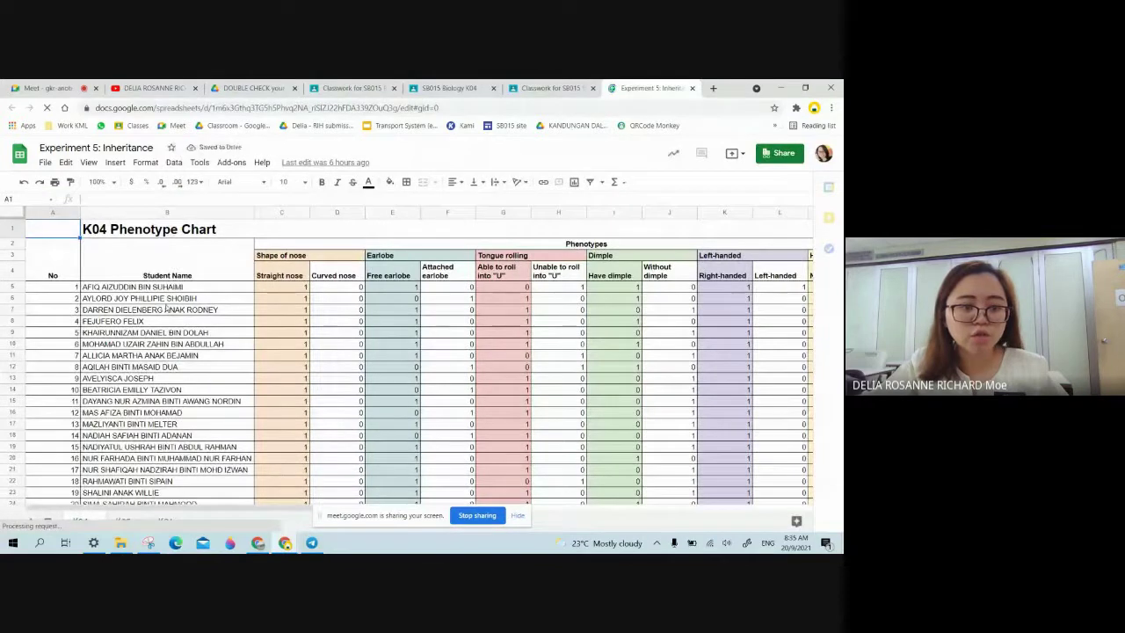
- Hide the screen-sharing notice and look over the K04 Phenotype Chart from the student rows across to the blood group columns
scroll(318, 286, "down", 10)
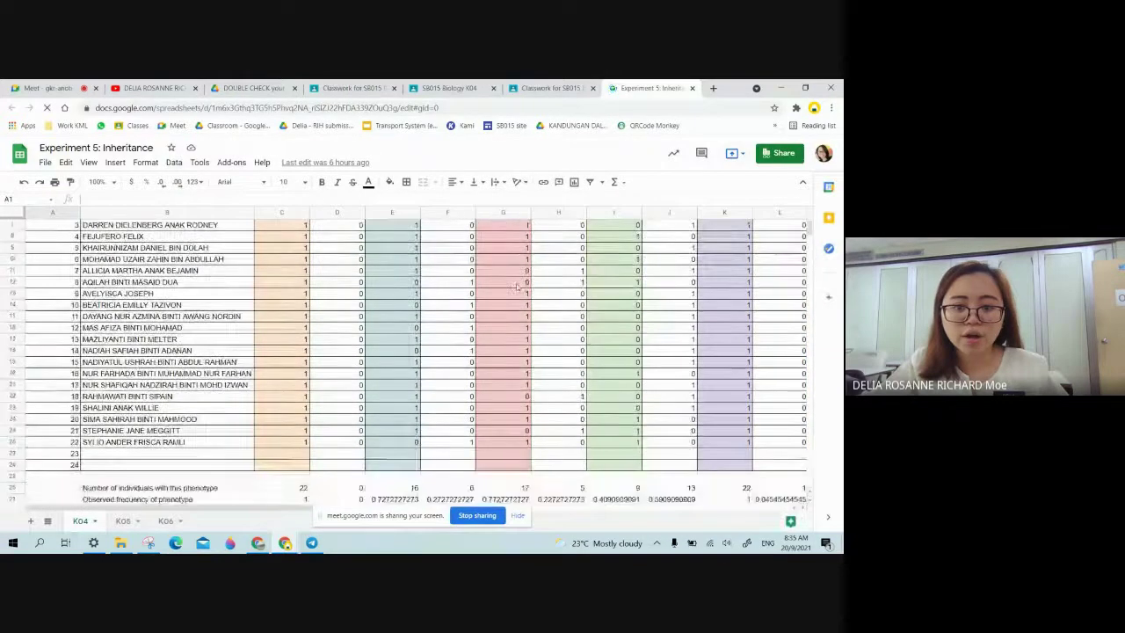
scroll(521, 288, "up", 10)
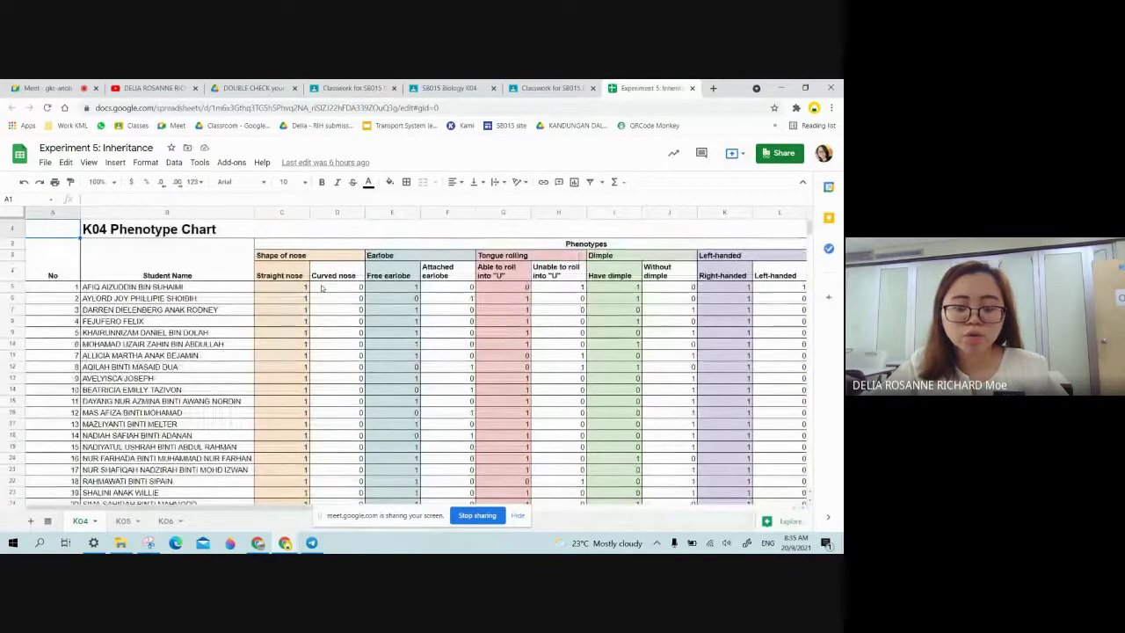
left_click(518, 516)
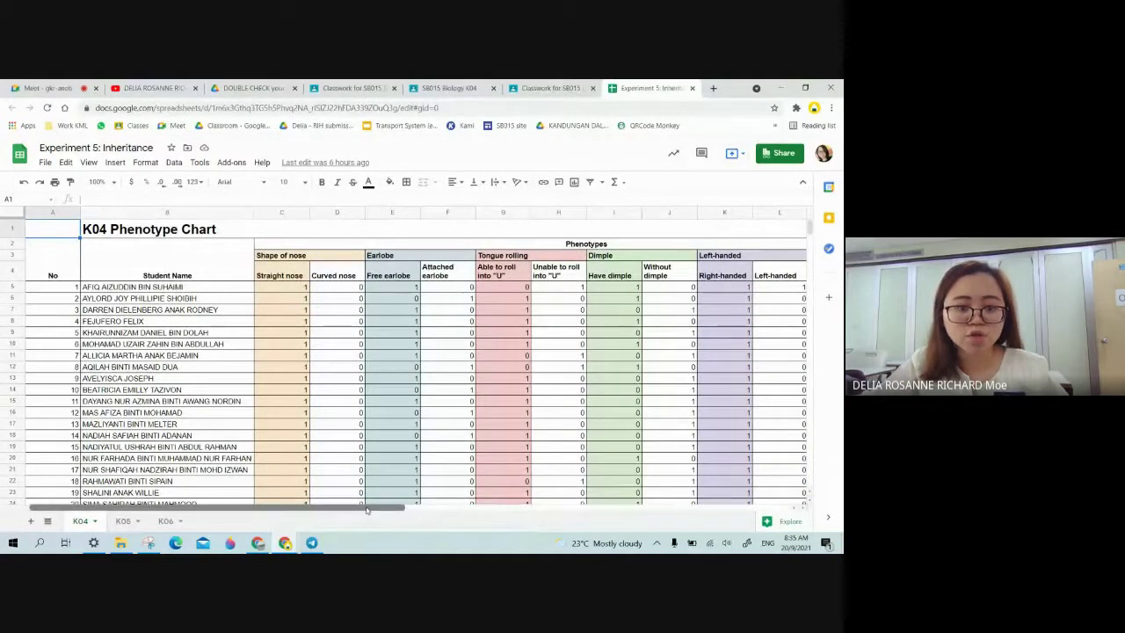
left_click_drag(380, 508, 617, 469)
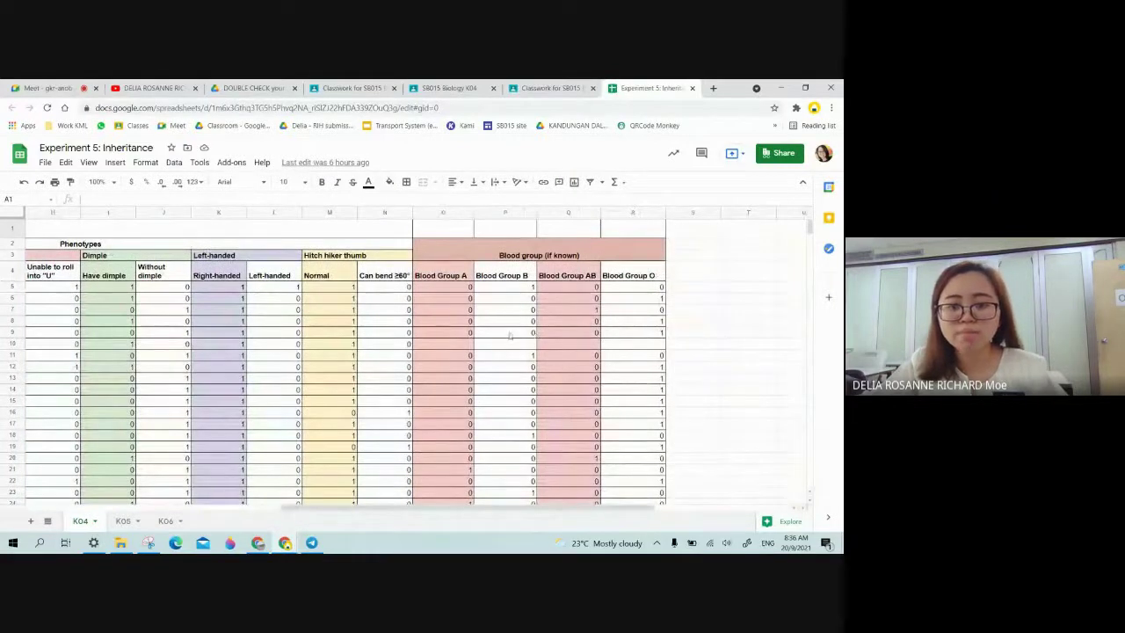
- Examine the Blood Group A, B, AB and O cells in row 10, then those in row 5 of the K04 sheet
left_click(470, 345)
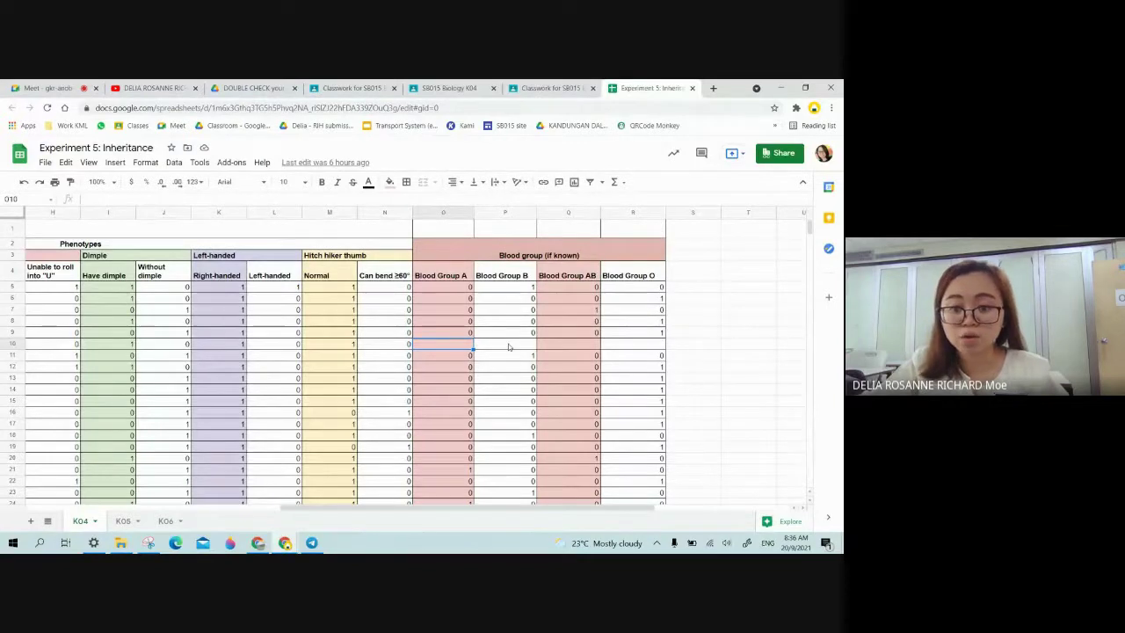
left_click(508, 347)
left_click(561, 347)
left_click(631, 345)
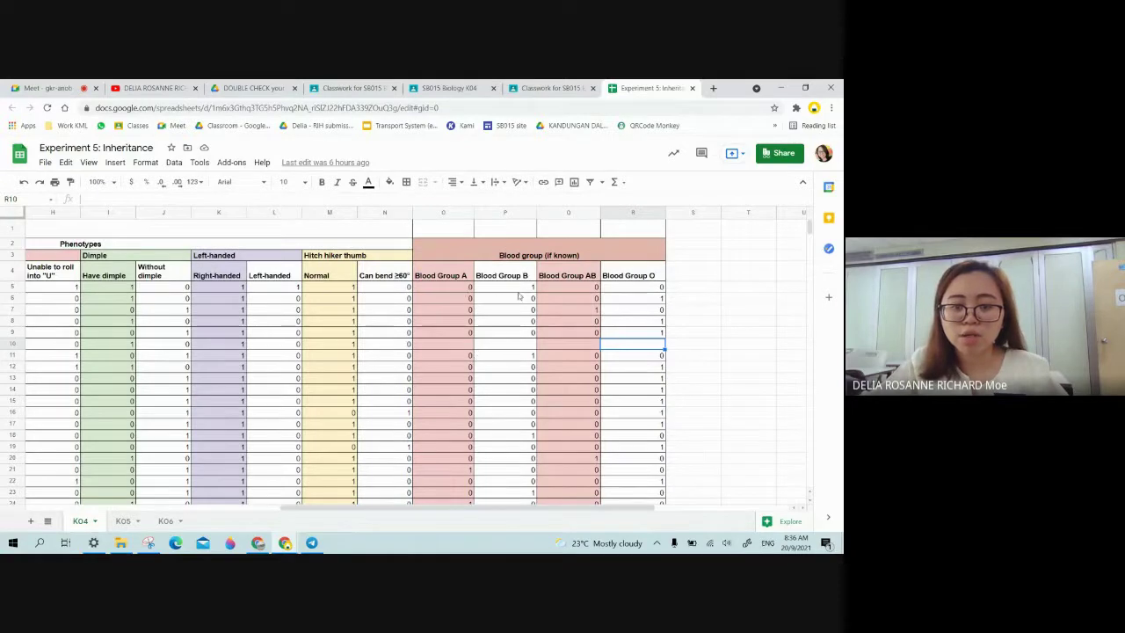
left_click_drag(572, 508, 527, 508)
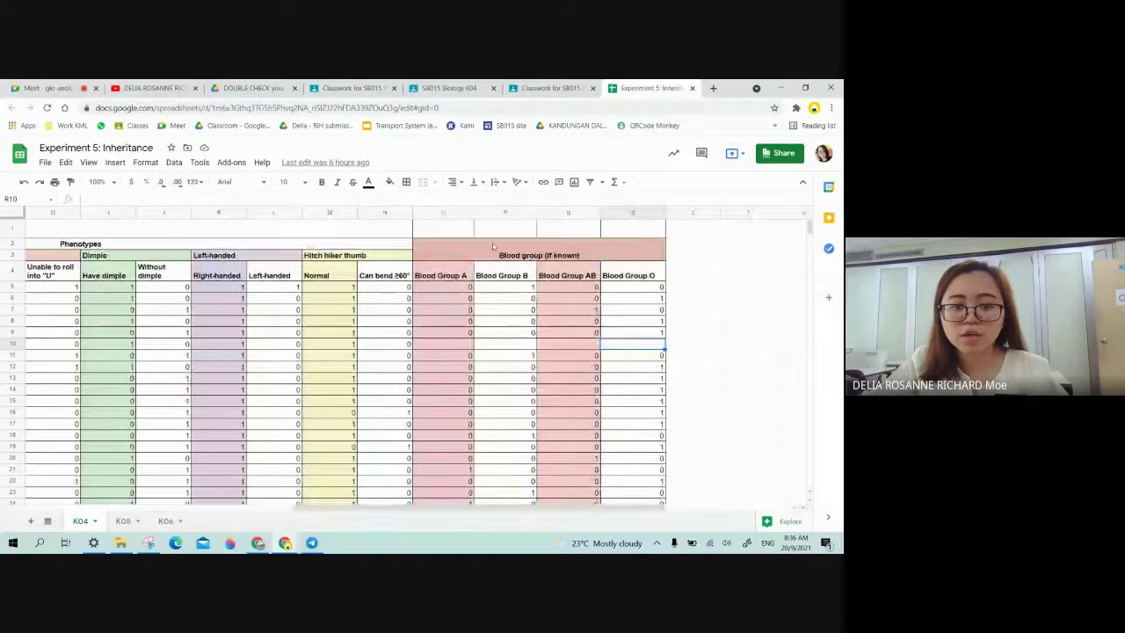
left_click(514, 289)
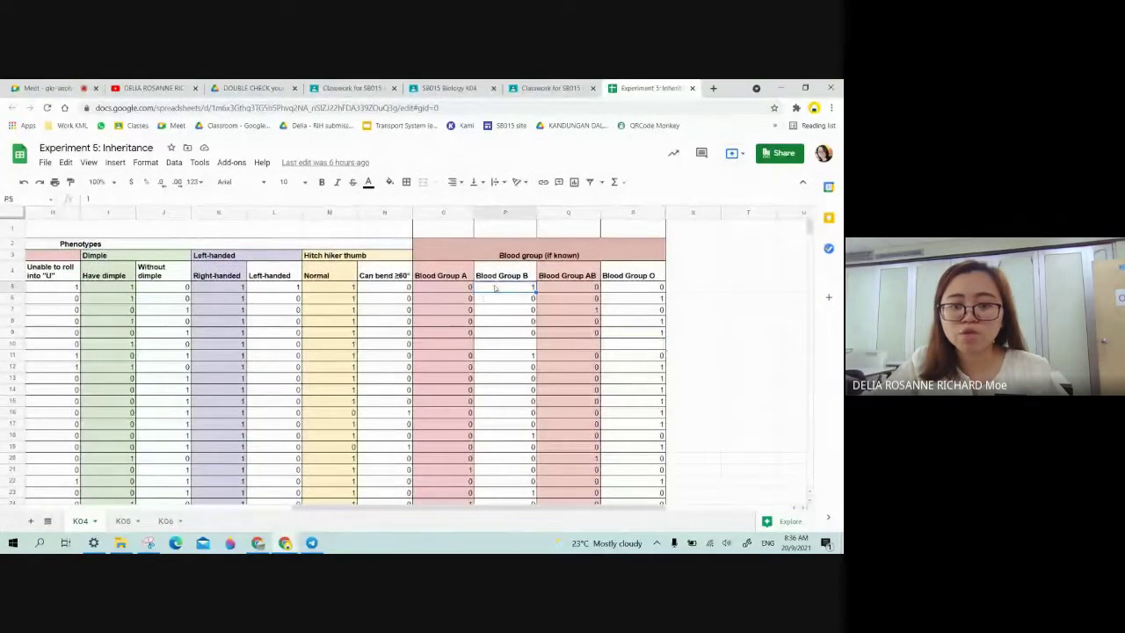
key("Left")
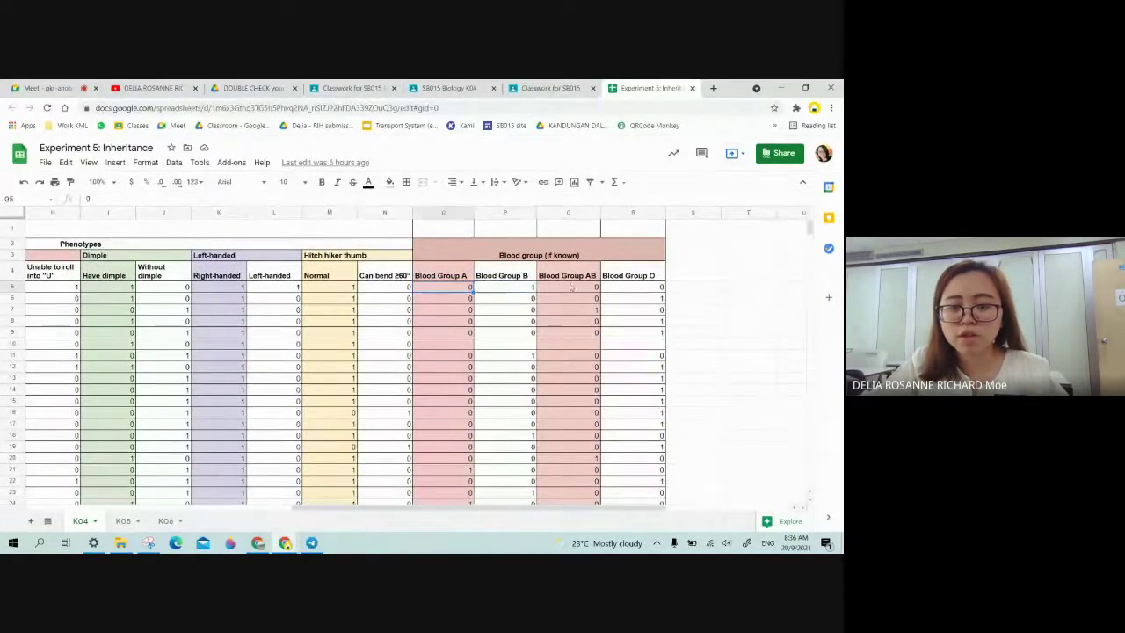
left_click(570, 287)
left_click(615, 291)
- Examine the summary rows below the K04 chart and compare the sum formula in C30 with the Straight nose column
scroll(572, 395, "down", 5)
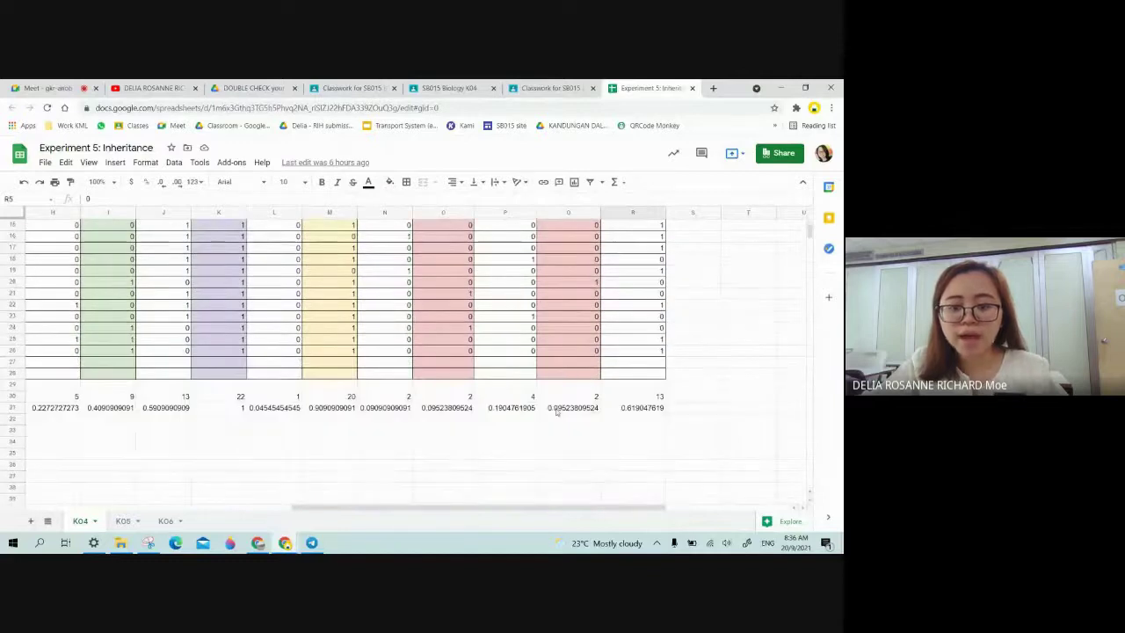
scroll(557, 411, "up", 2)
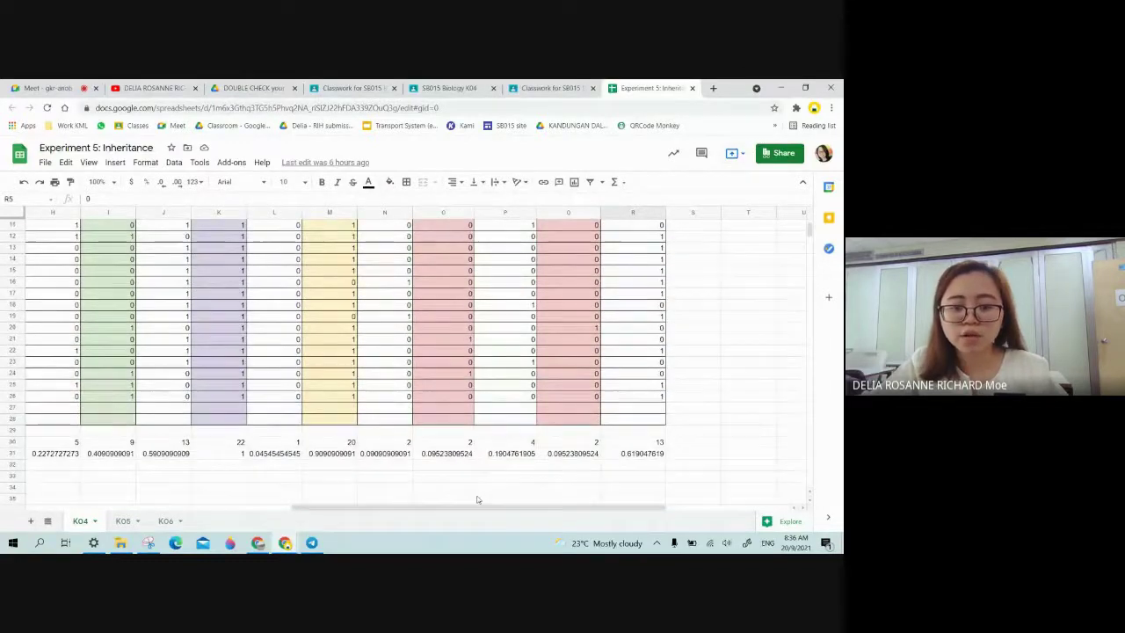
left_click_drag(476, 510, 275, 518)
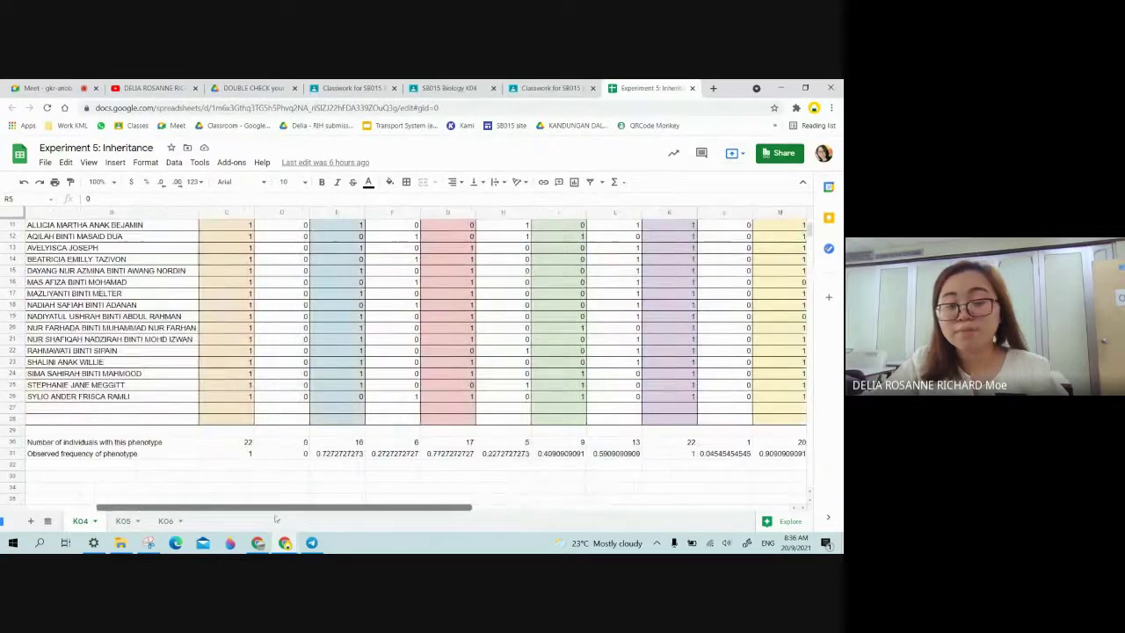
left_click(226, 447)
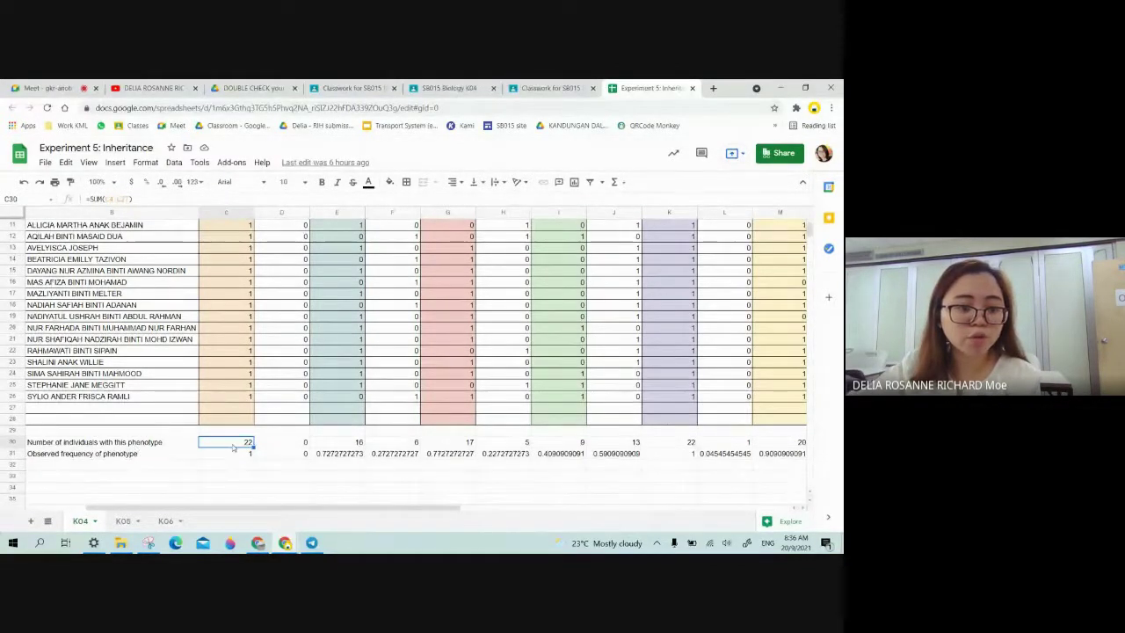
scroll(233, 446, "up", 5)
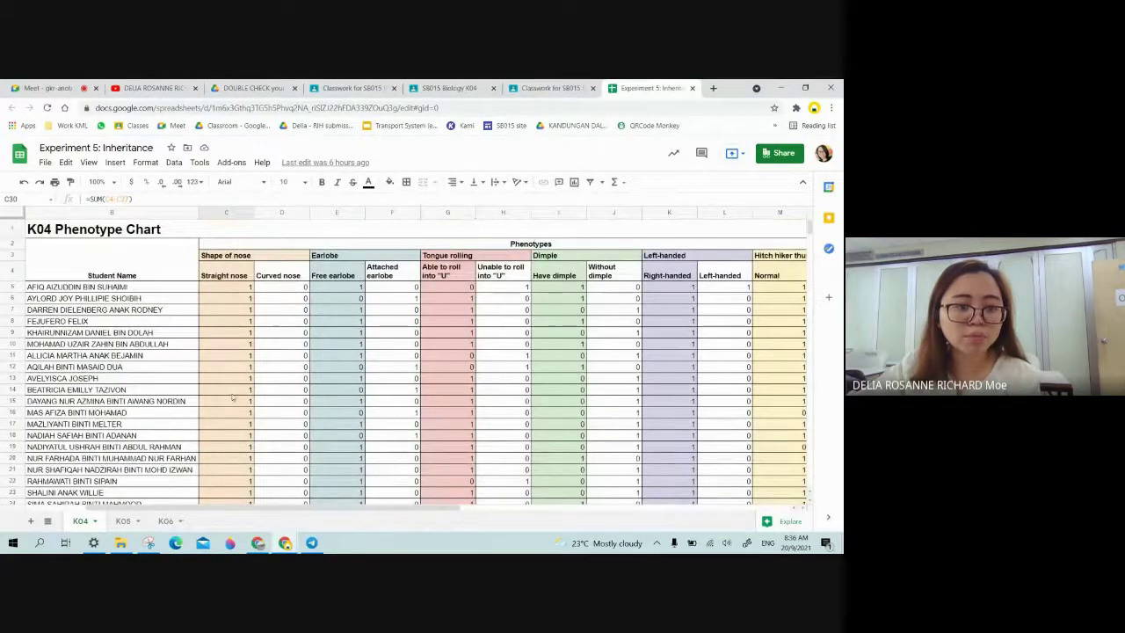
scroll(237, 464, "down", 5)
scroll(243, 485, "down", 1)
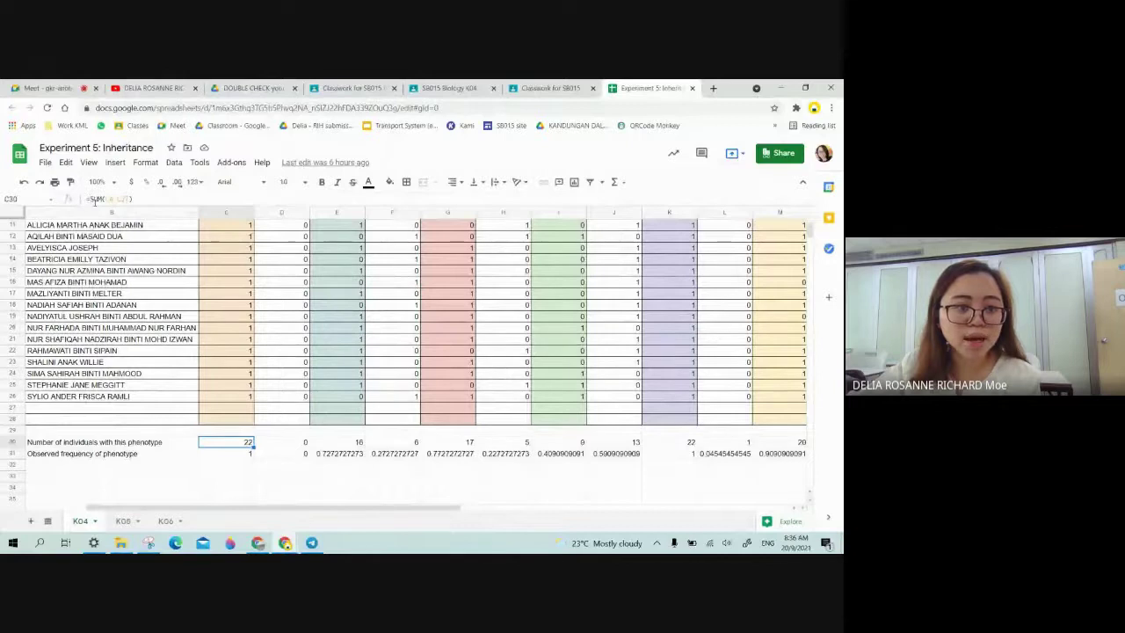
scroll(229, 244, "up", 3)
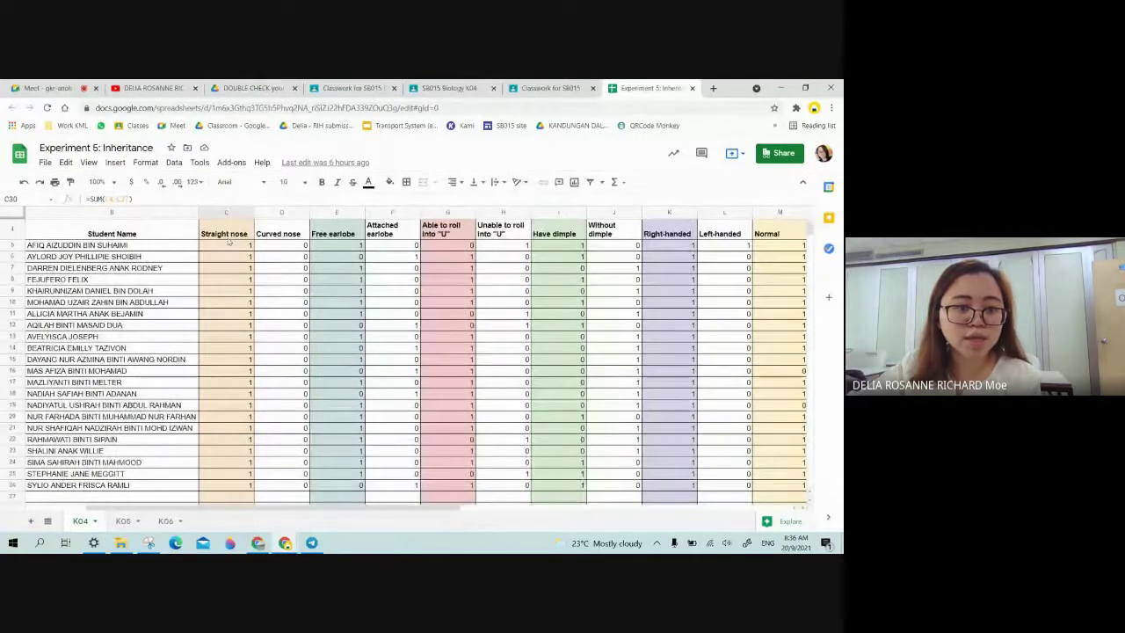
scroll(222, 468, "down", 2)
scroll(246, 492, "down", 2)
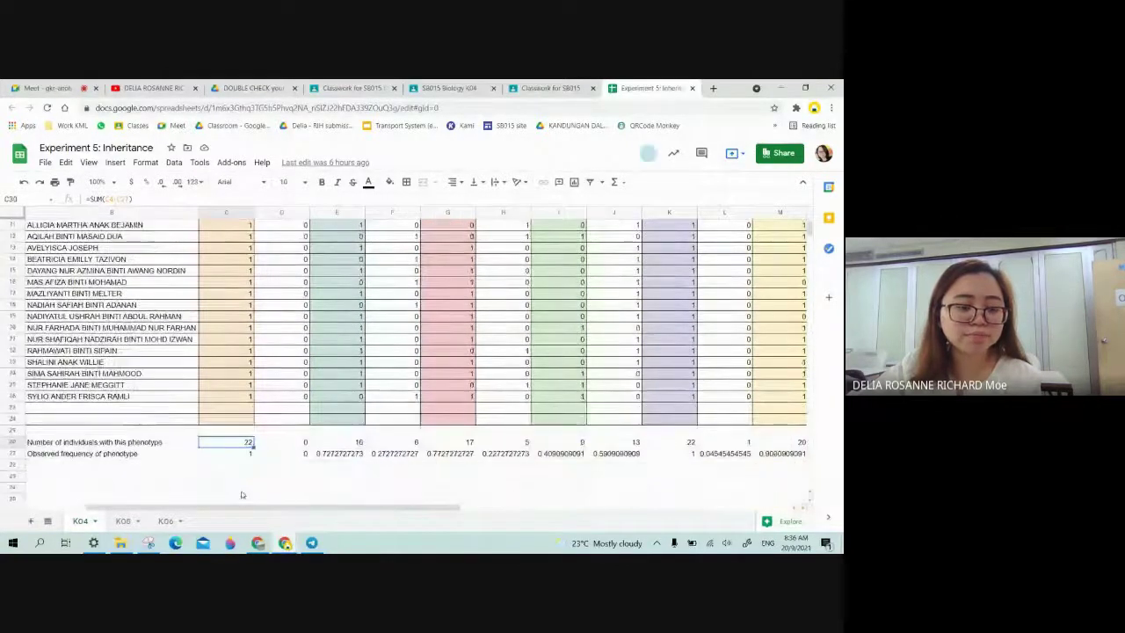
- Inspect the observed frequency formula in C31 and how it relates to the number of individuals in row 30
left_click(239, 455)
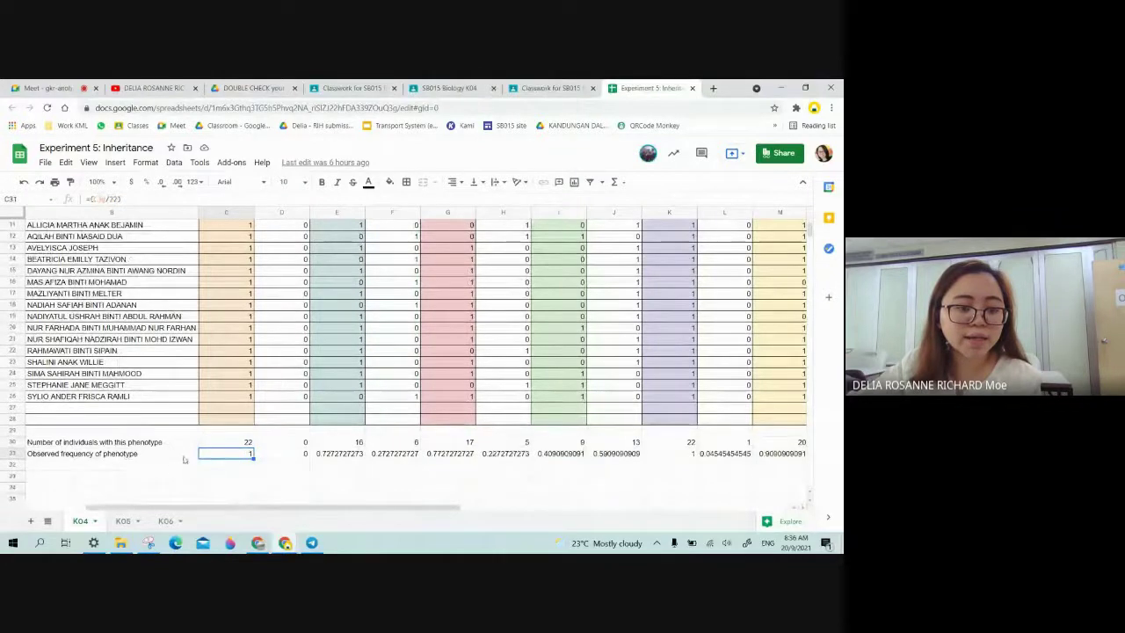
left_click(17, 443)
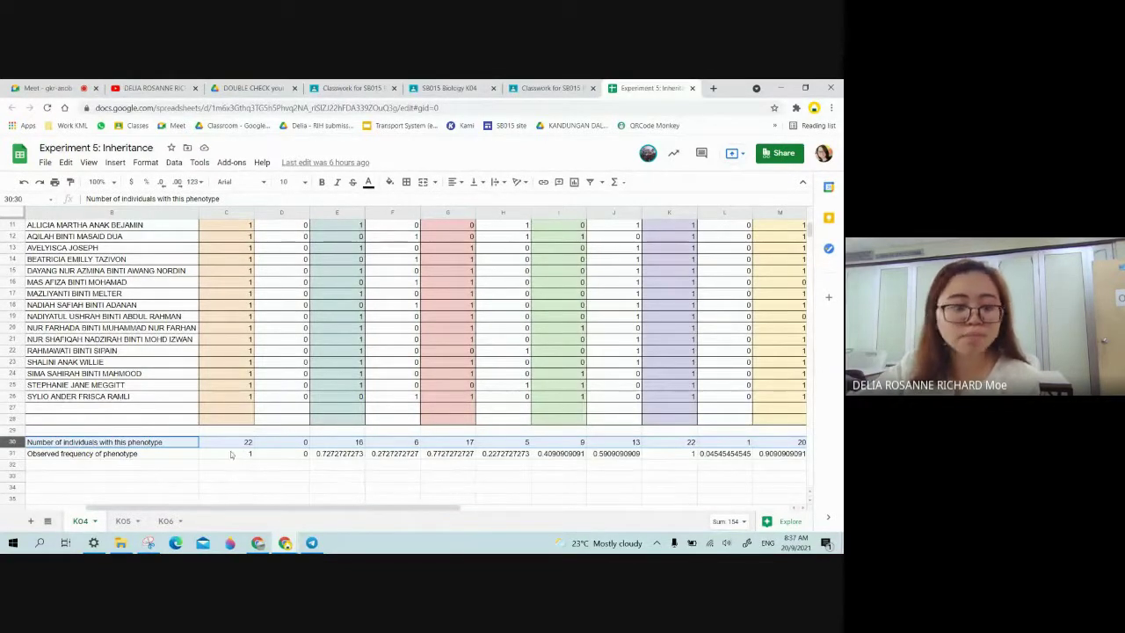
left_click(185, 456)
left_click(224, 456)
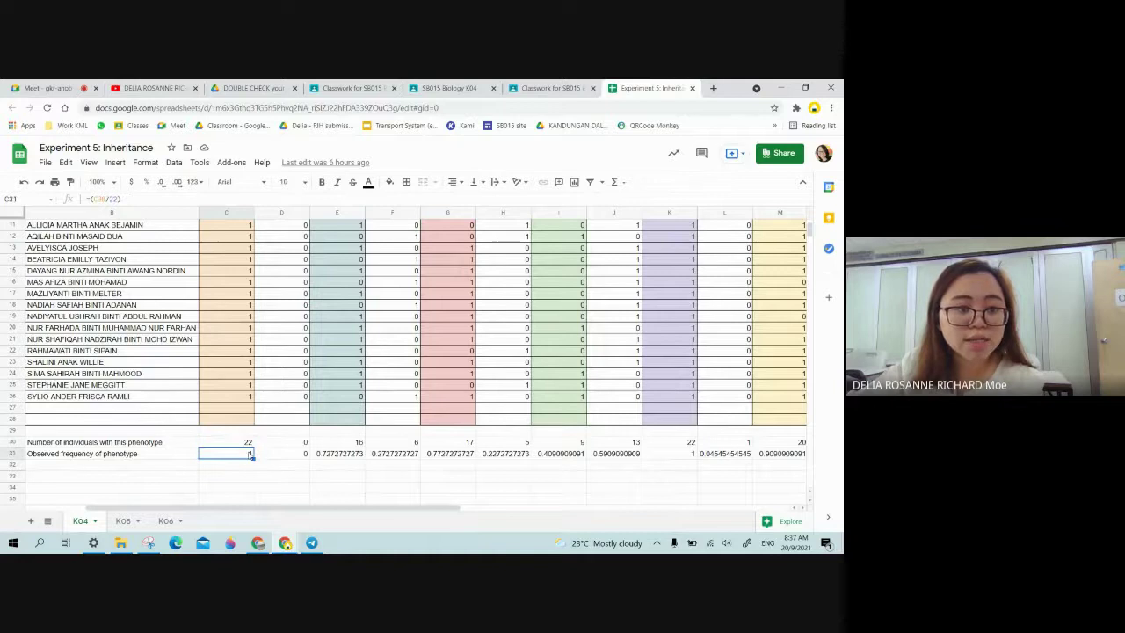
left_click(251, 444)
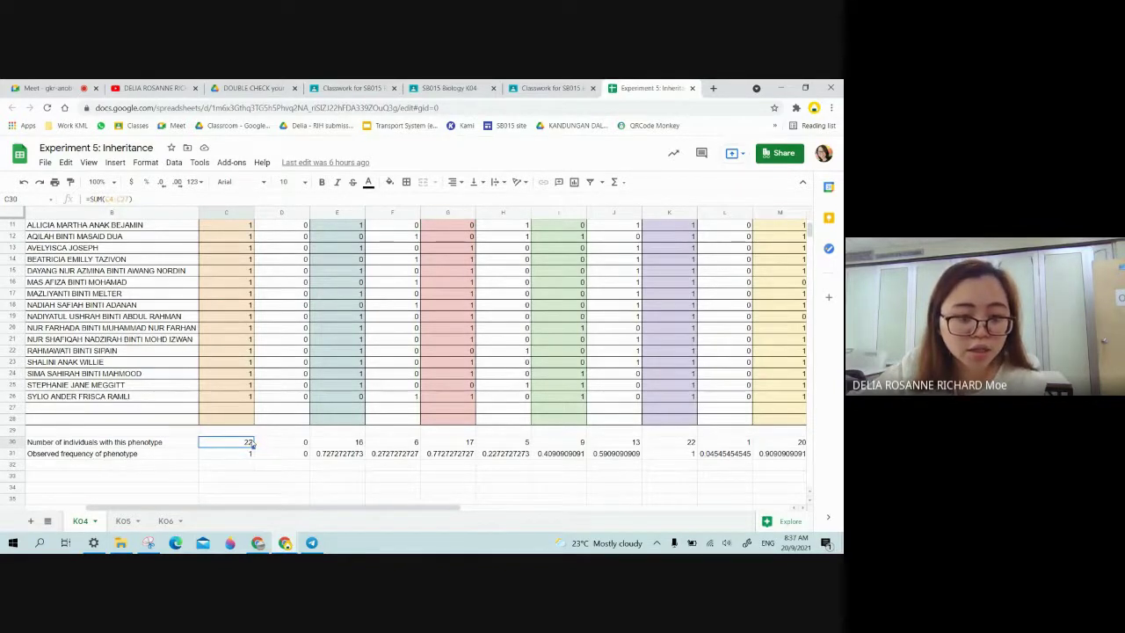
left_click(251, 455)
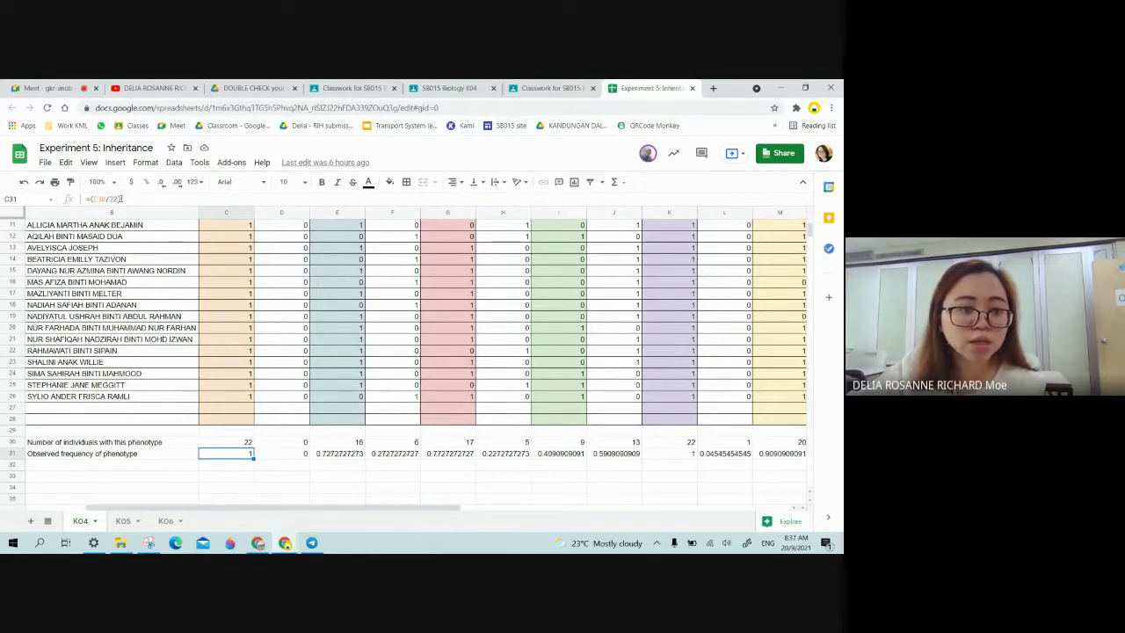
left_click_drag(121, 199, 86, 199)
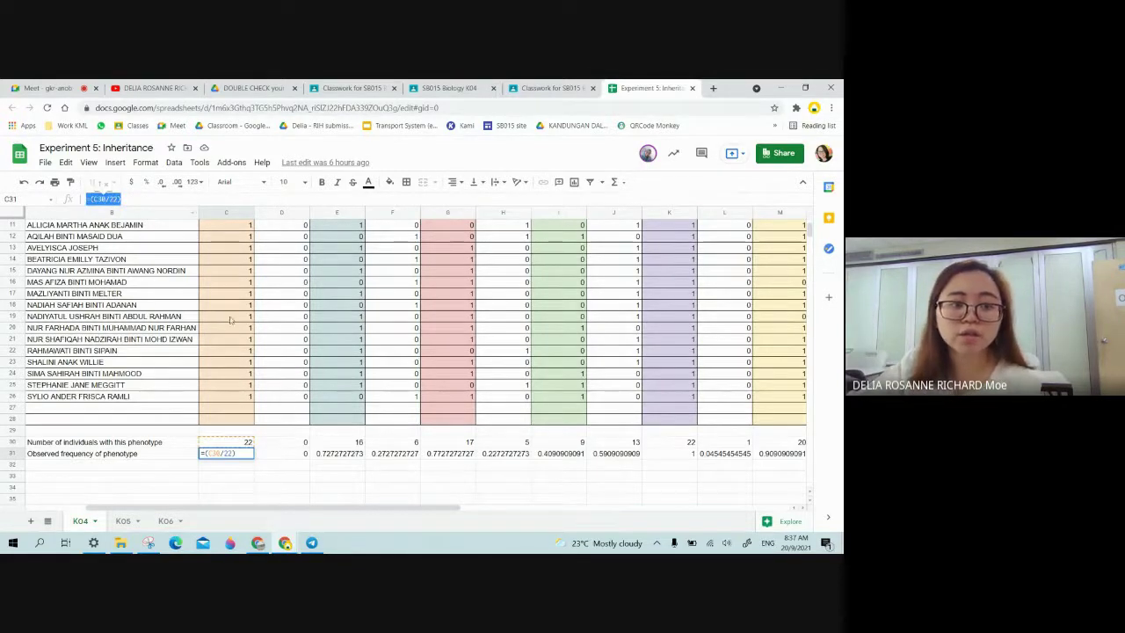
left_click(260, 446)
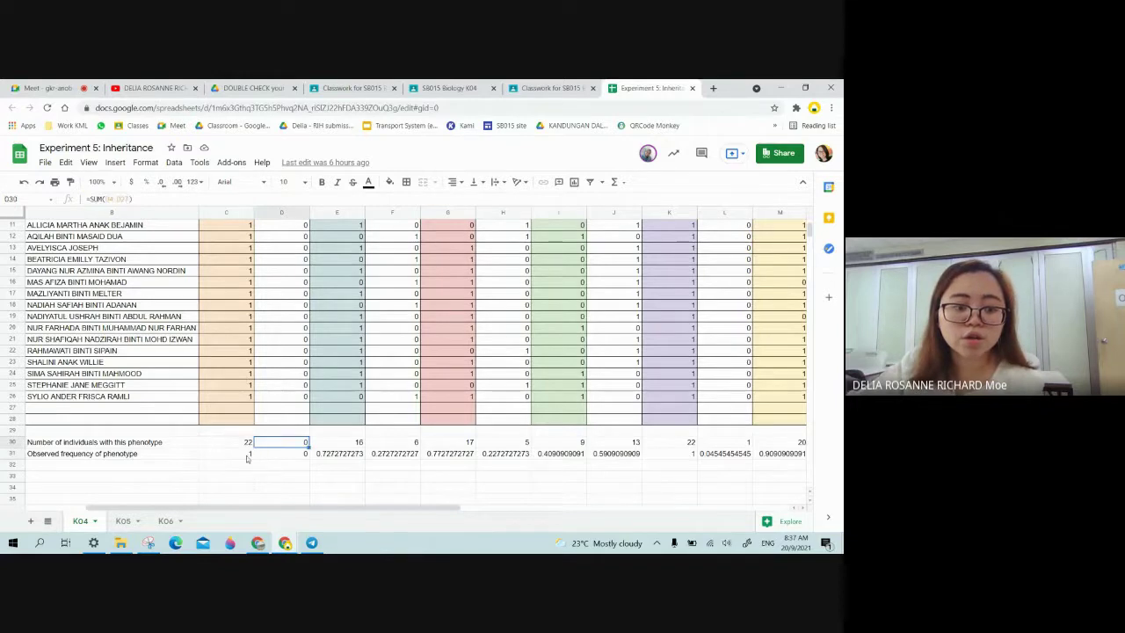
left_click(247, 456)
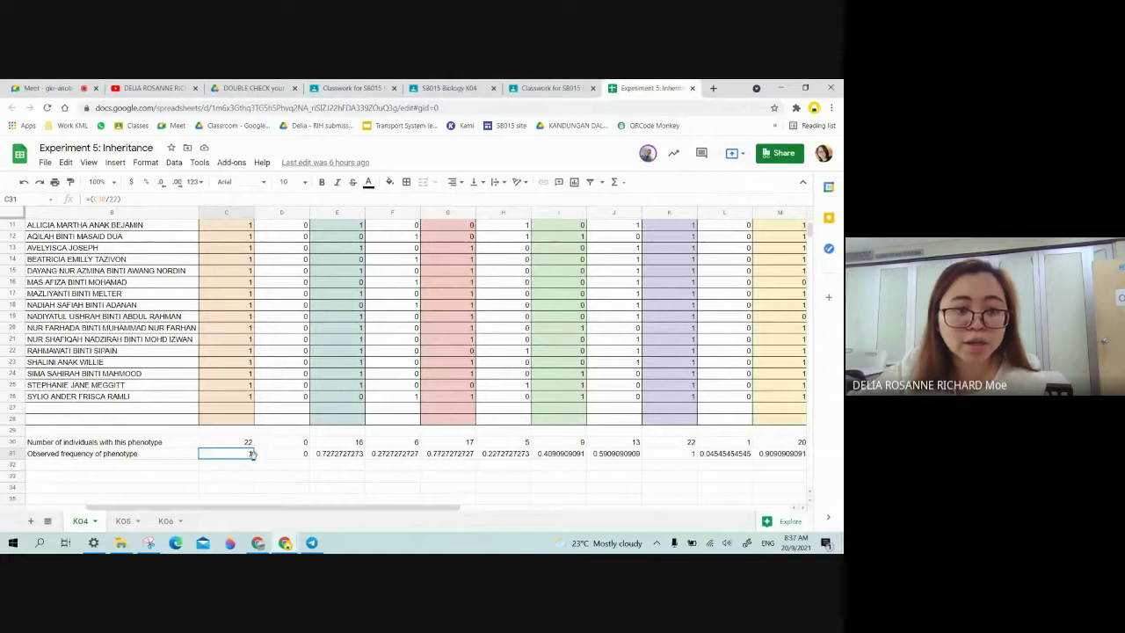
- Check row 10 around the hitchhiker thumb and blood group columns, along with the summary rows beneath them
left_click_drag(279, 508, 476, 519)
scroll(451, 421, "up", 3)
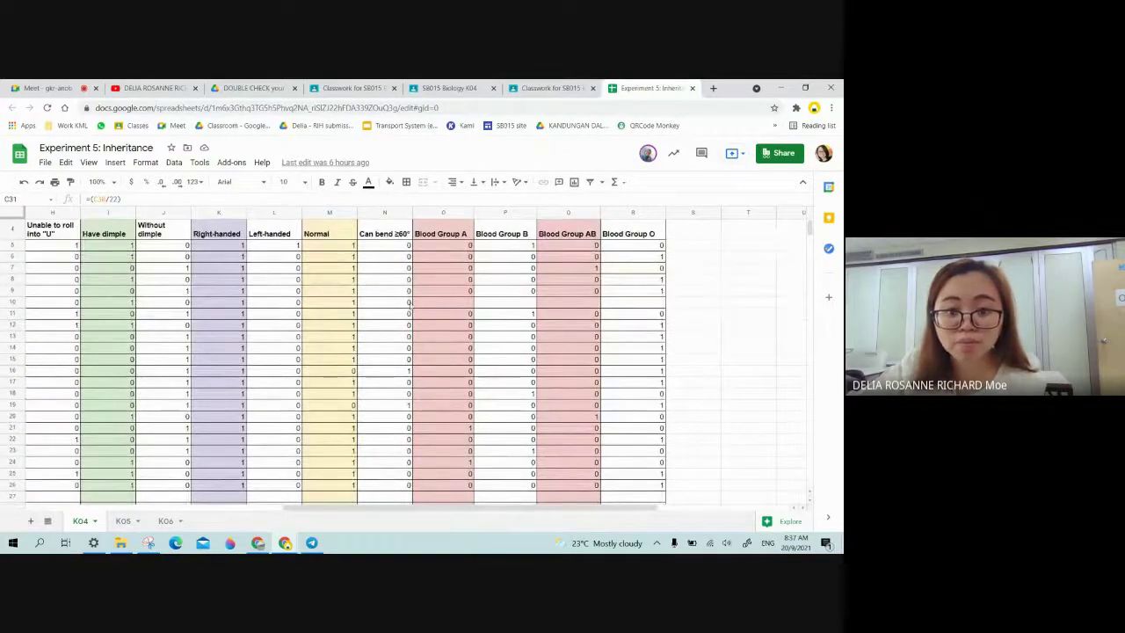
left_click(409, 304)
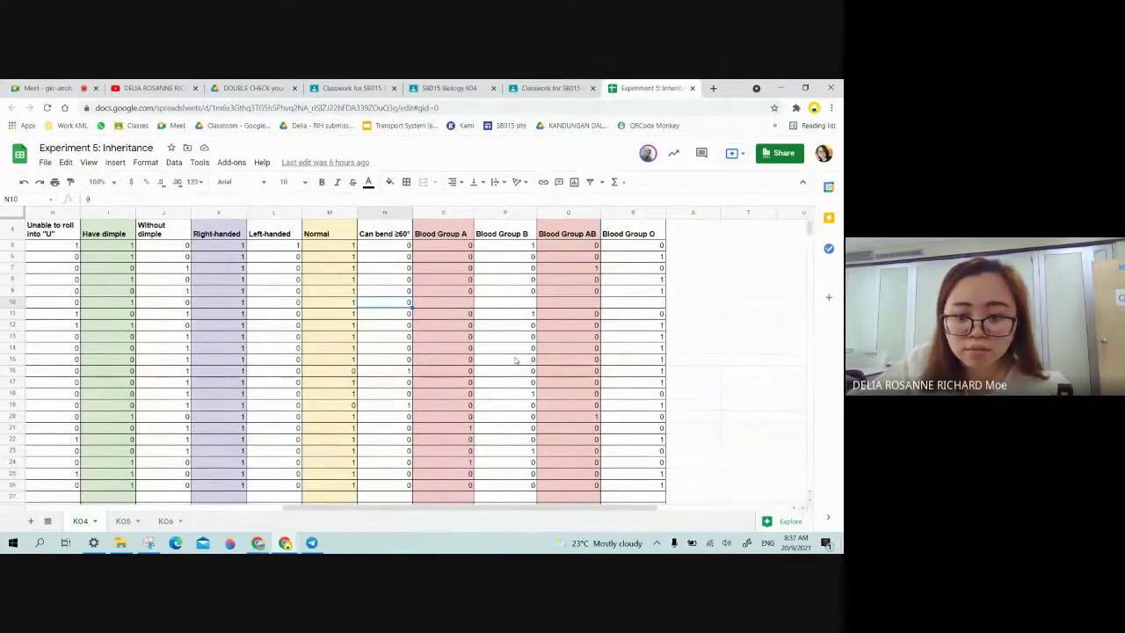
scroll(516, 360, "down", 2)
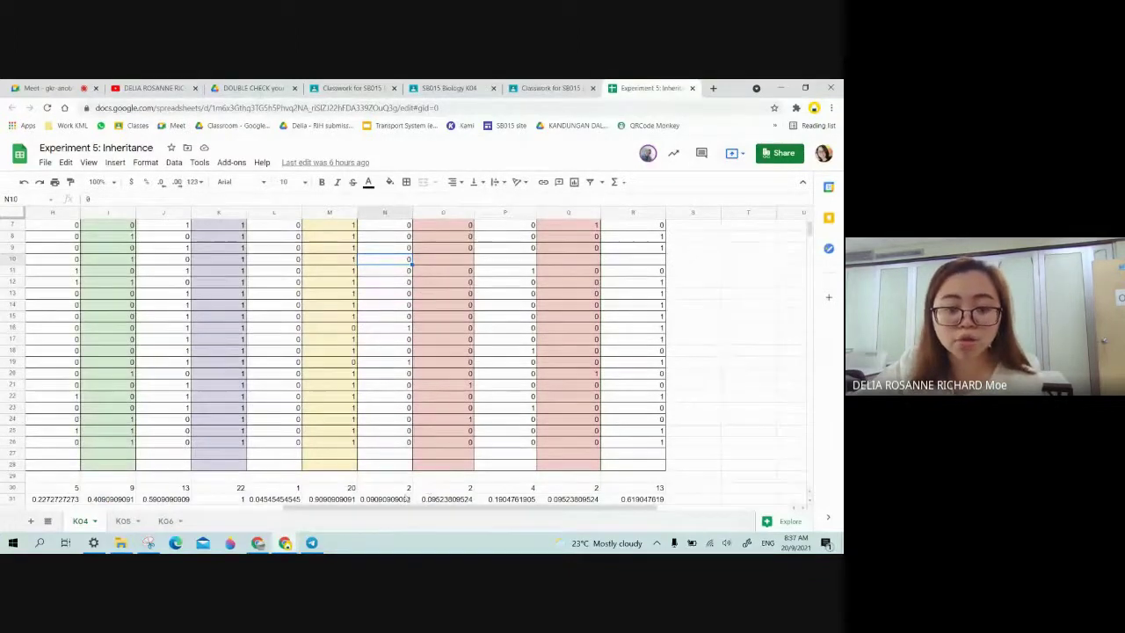
- Compare the observed frequency formulas in N31 for the thumb trait and O31 for Blood Group A
scroll(408, 488, "down", 2)
left_click(403, 454)
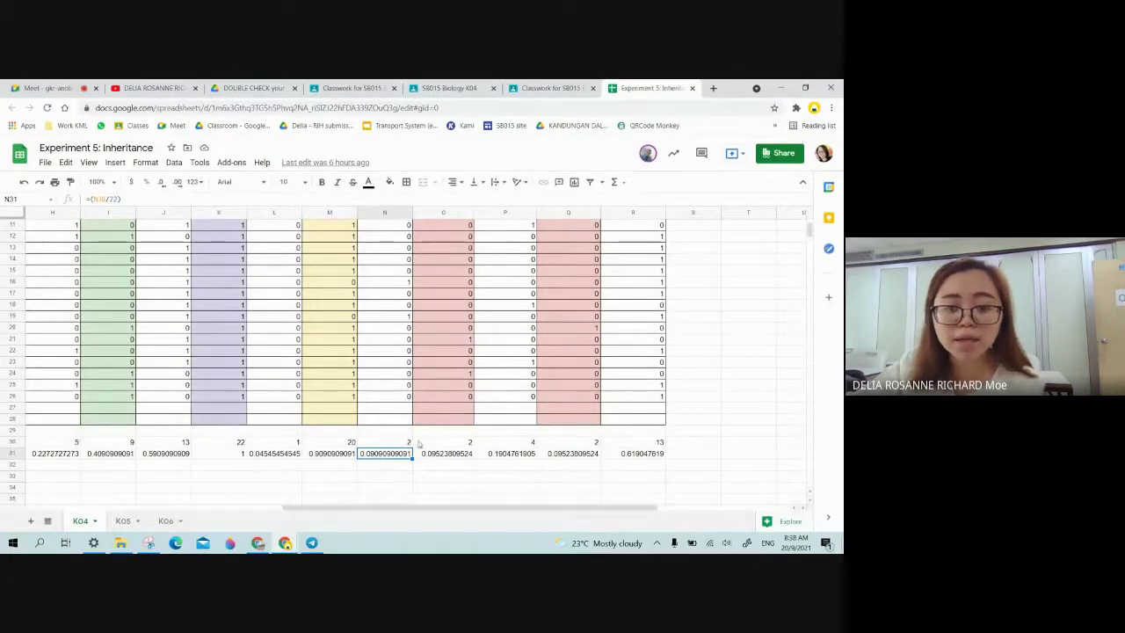
scroll(422, 413, "up", 3)
scroll(444, 316, "down", 3)
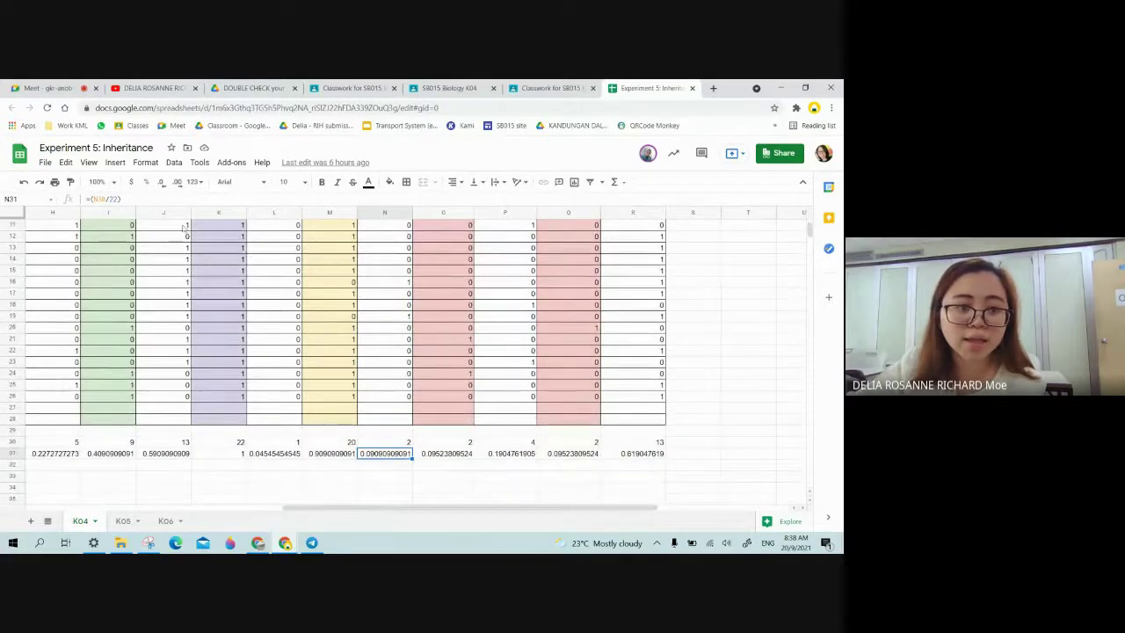
left_click(439, 456)
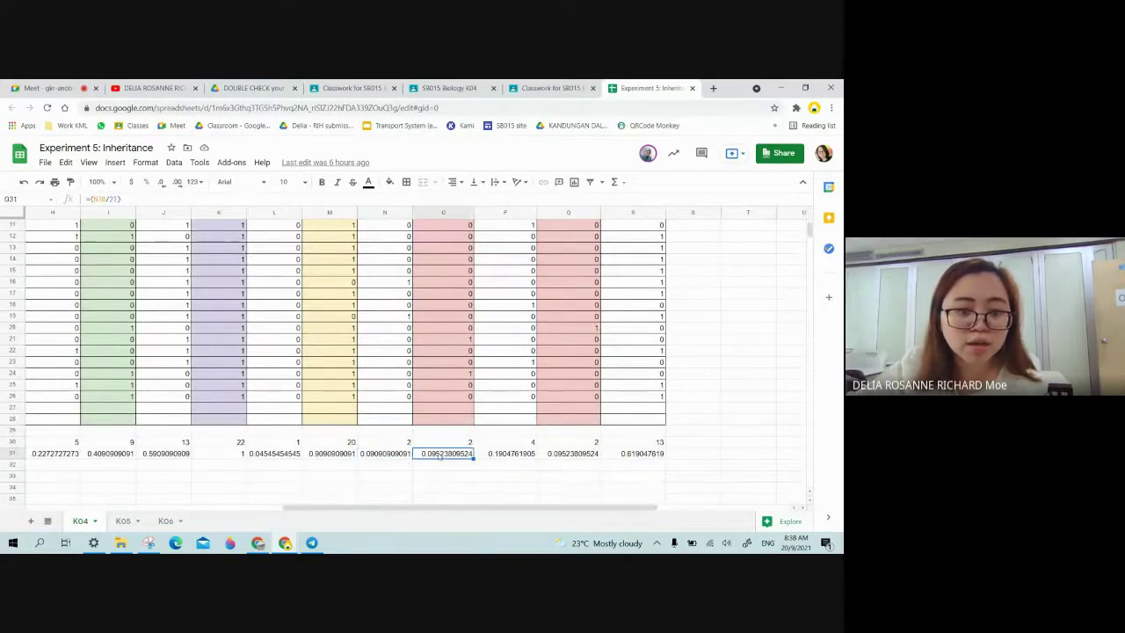
left_click(395, 457)
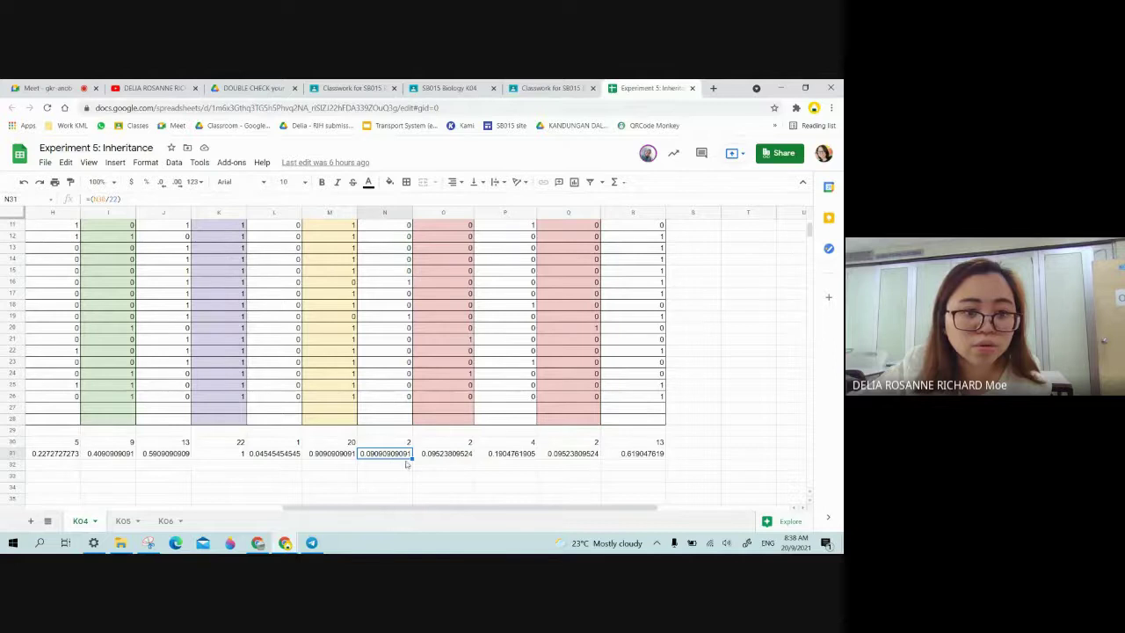
- Check row 10 at the "Can bend ≥60°" column and review the trait entries from the student names to Blood Group O
scroll(407, 464, "up", 3)
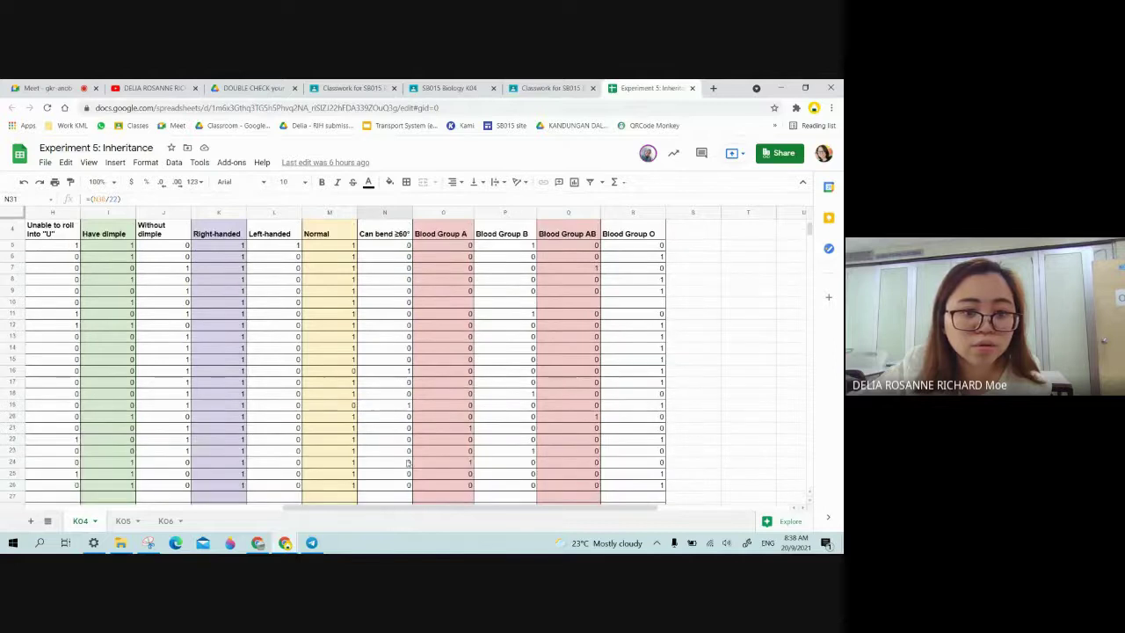
left_click(402, 302)
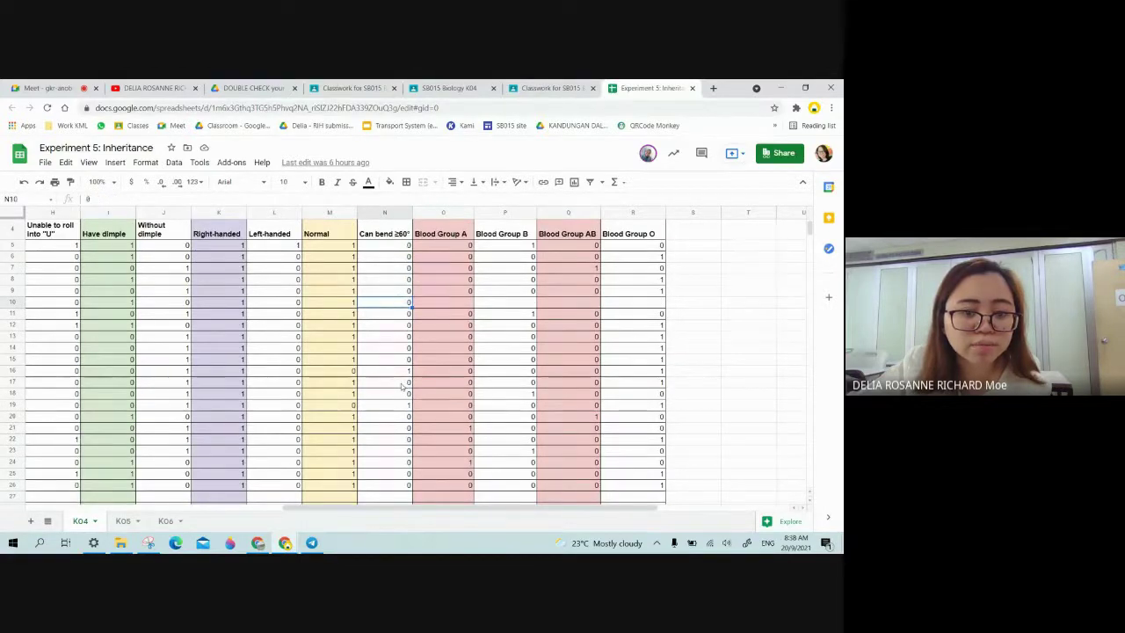
left_click_drag(374, 508, 182, 508)
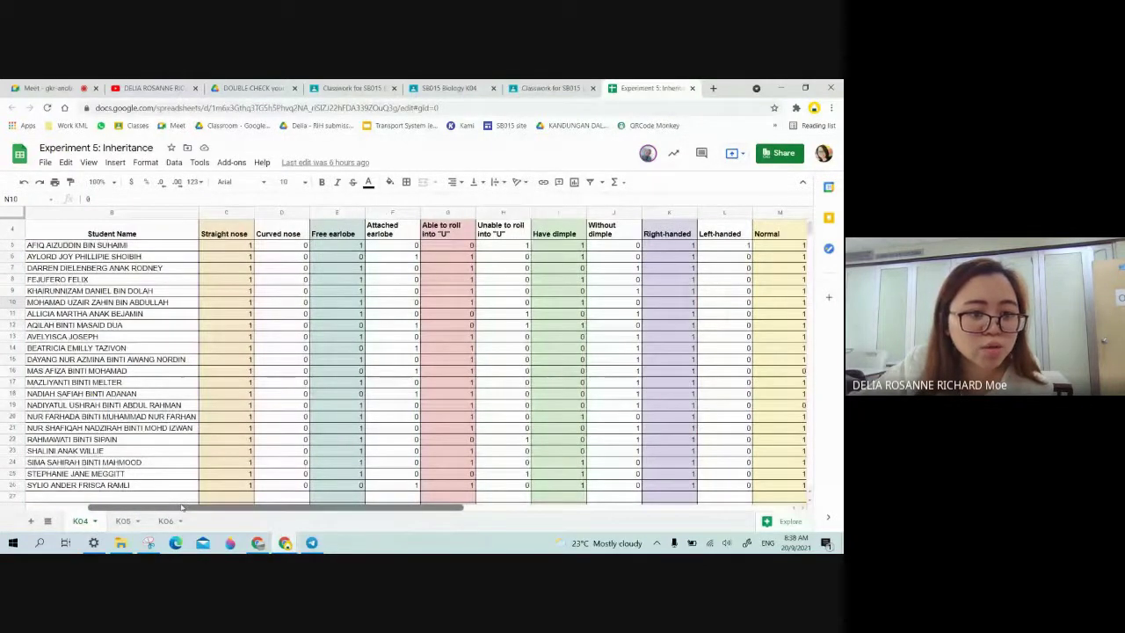
left_click_drag(182, 507, 337, 474)
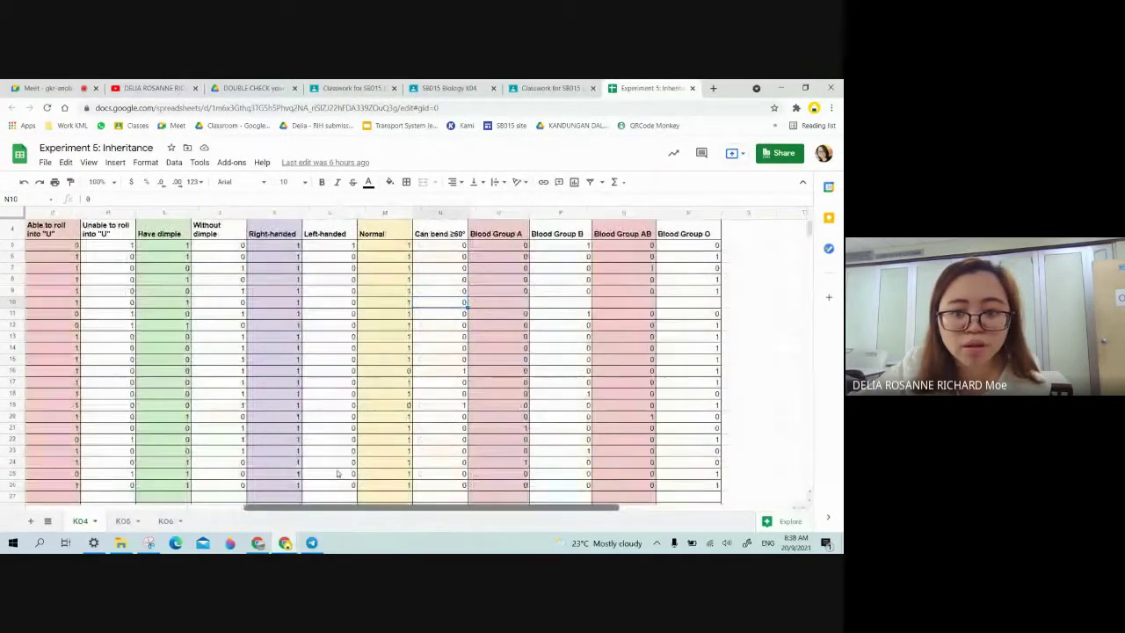
scroll(378, 466, "right", 4)
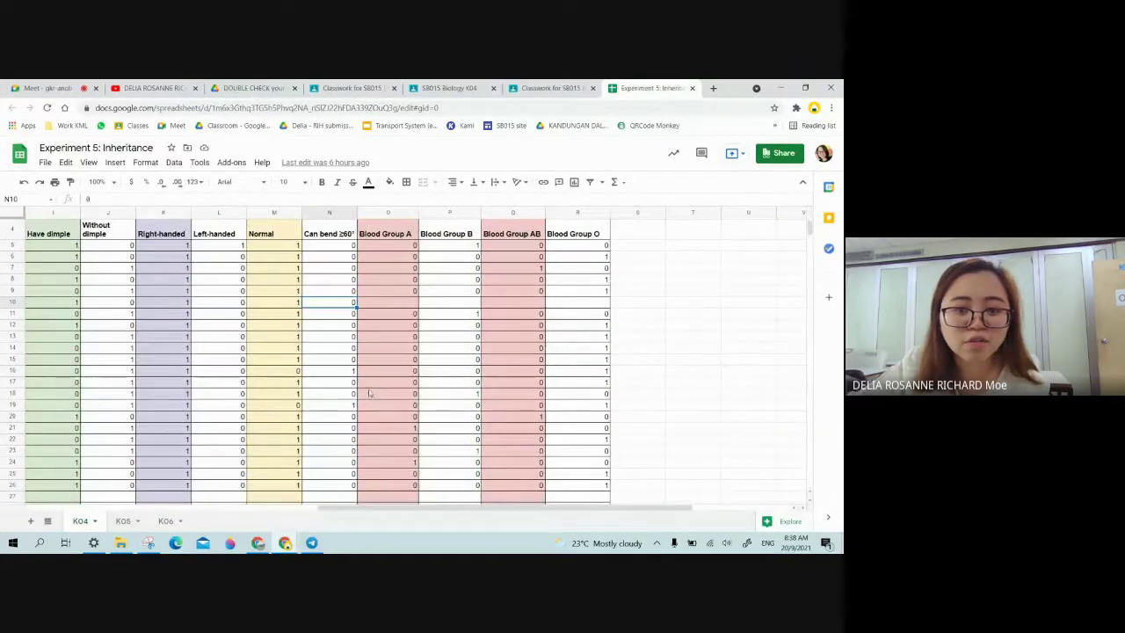
- Inspect the observed frequency formulas for Blood Groups A, B, AB and O in O31 to R31
scroll(353, 364, "down", 2)
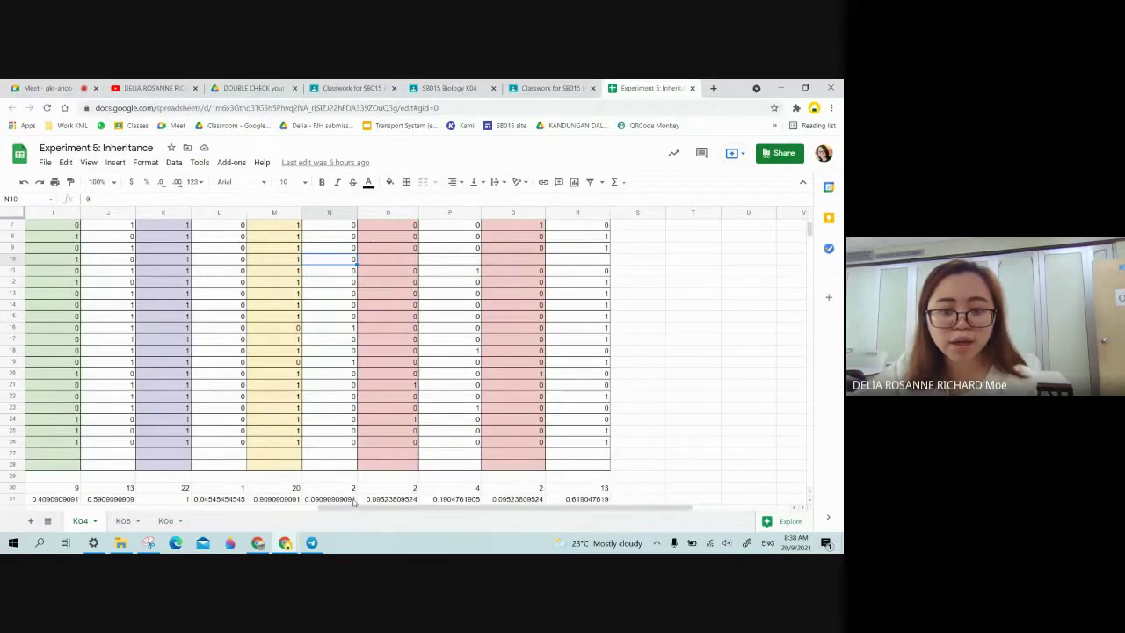
scroll(355, 503, "down", 2)
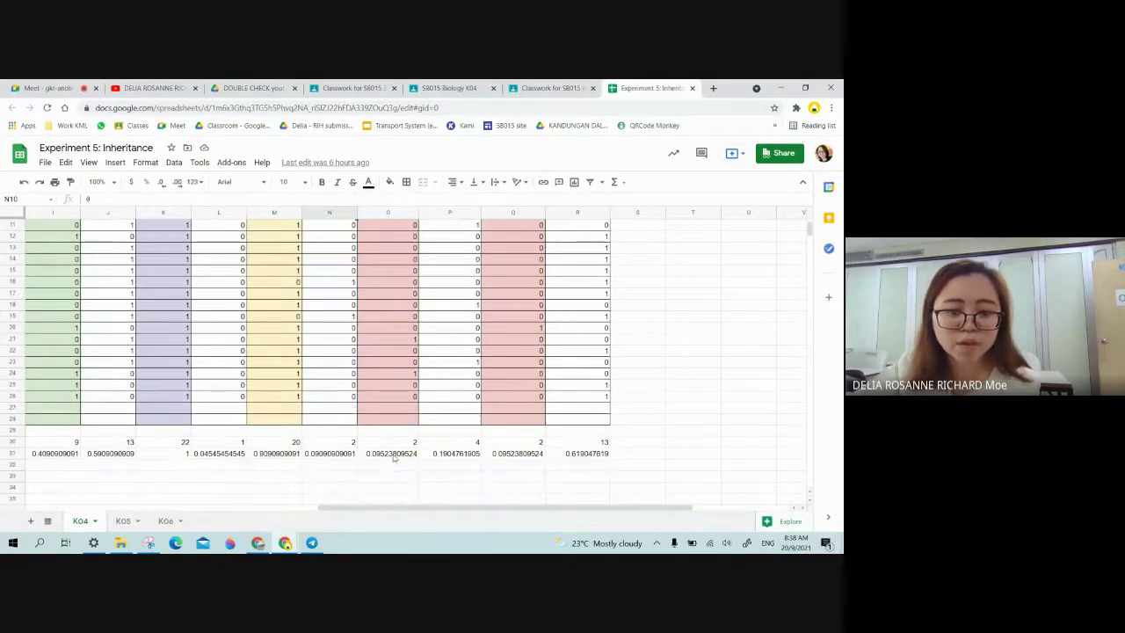
left_click(395, 457)
left_click(456, 454)
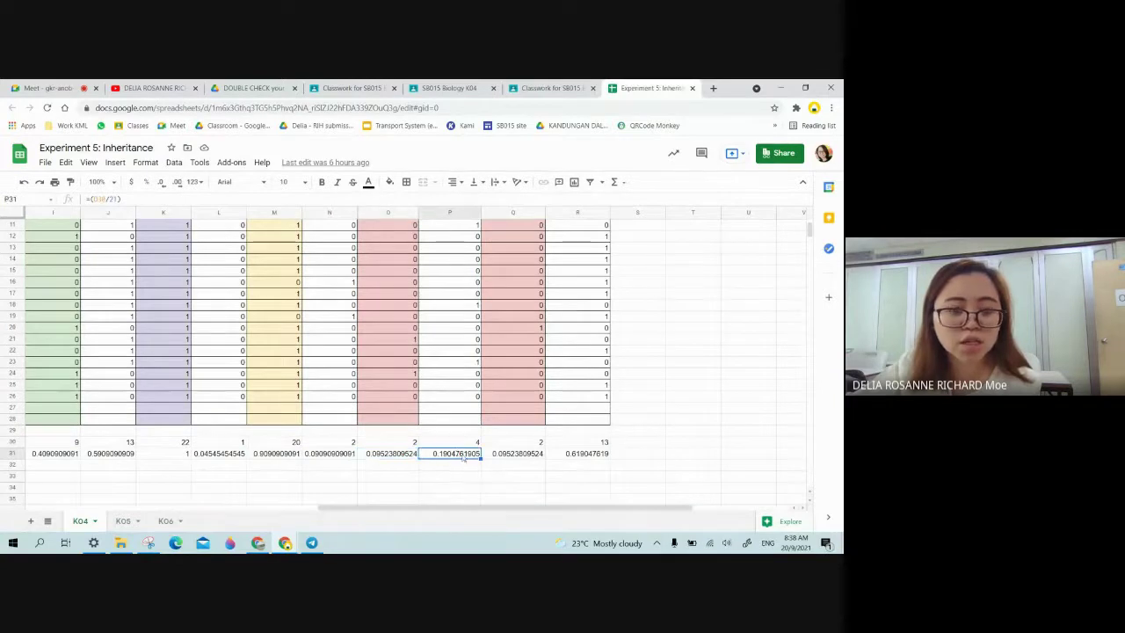
left_click(521, 453)
left_click(576, 453)
scroll(528, 450, "up", 3)
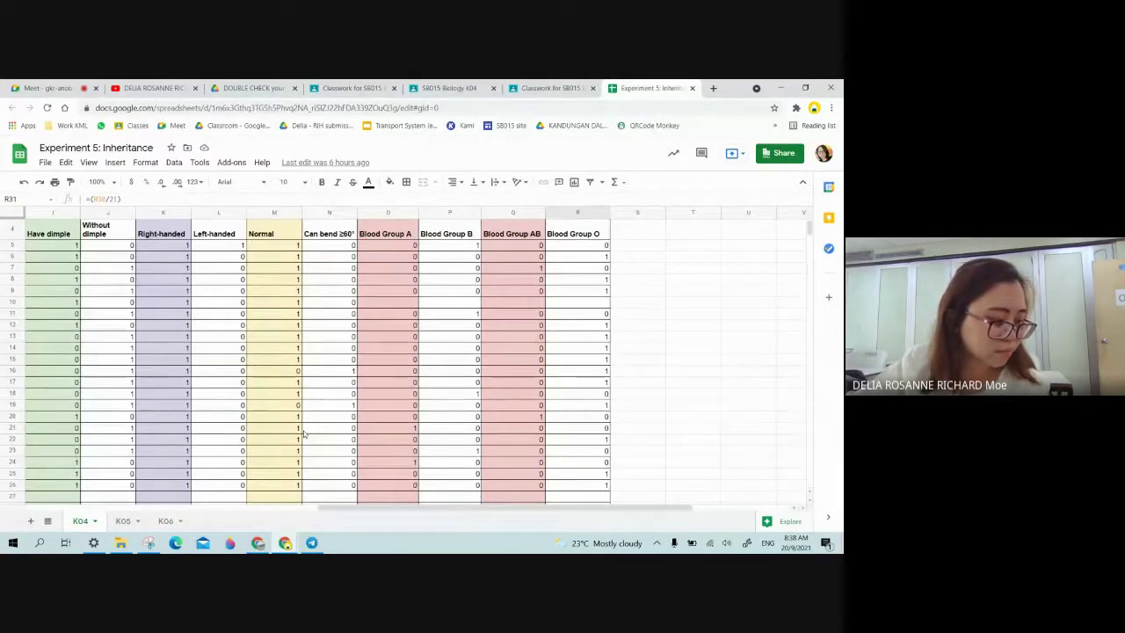
- Open the Lab Report Guidelines PDF from the K06 class's Experiment 5: Lab Report Submission Slot and enlarge it for reading
left_click(550, 88)
left_click(377, 211)
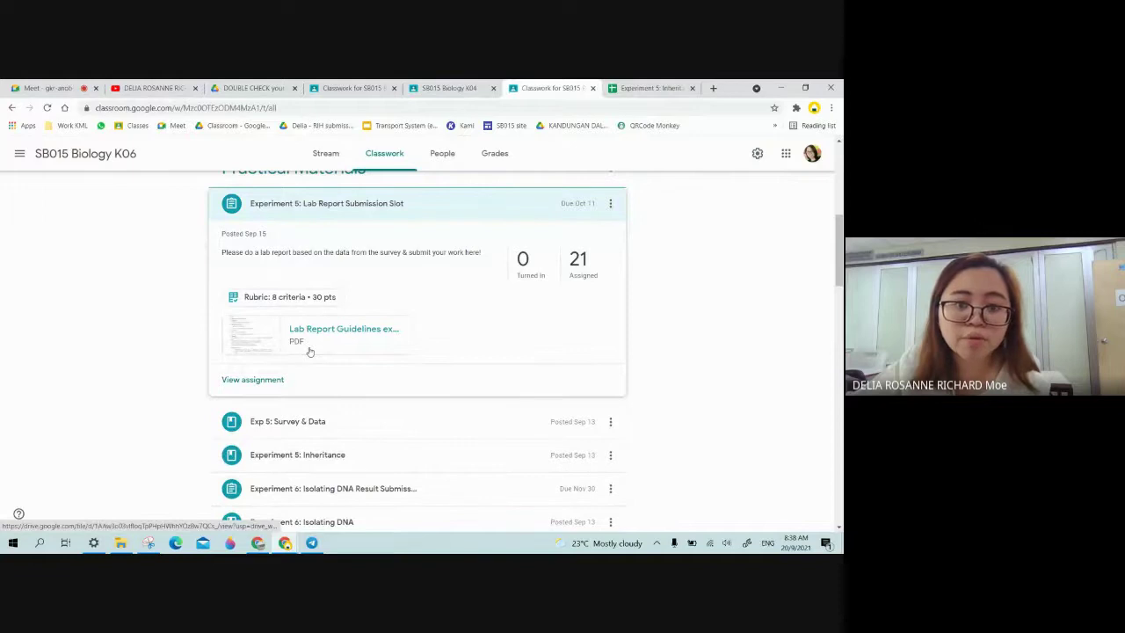
left_click(308, 348)
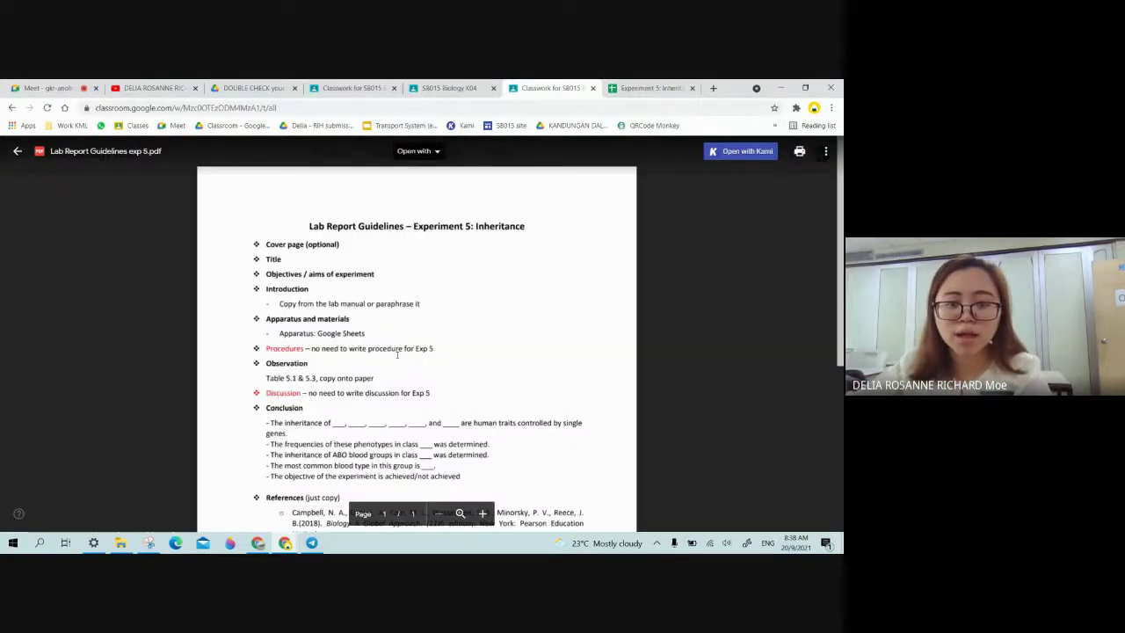
left_click(486, 517)
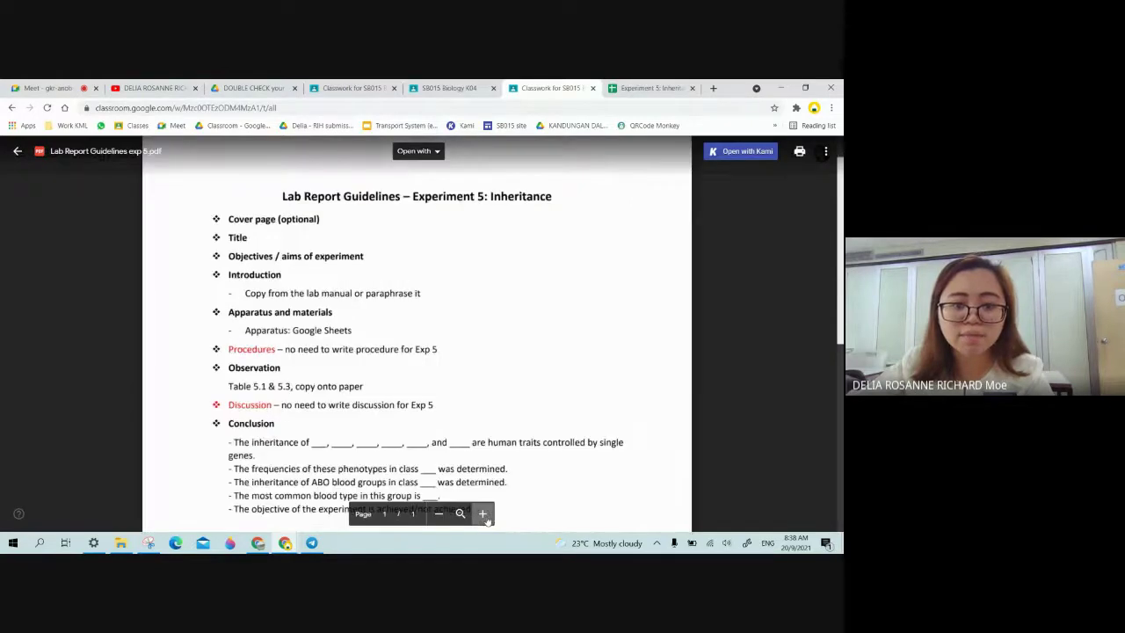
left_click(482, 515)
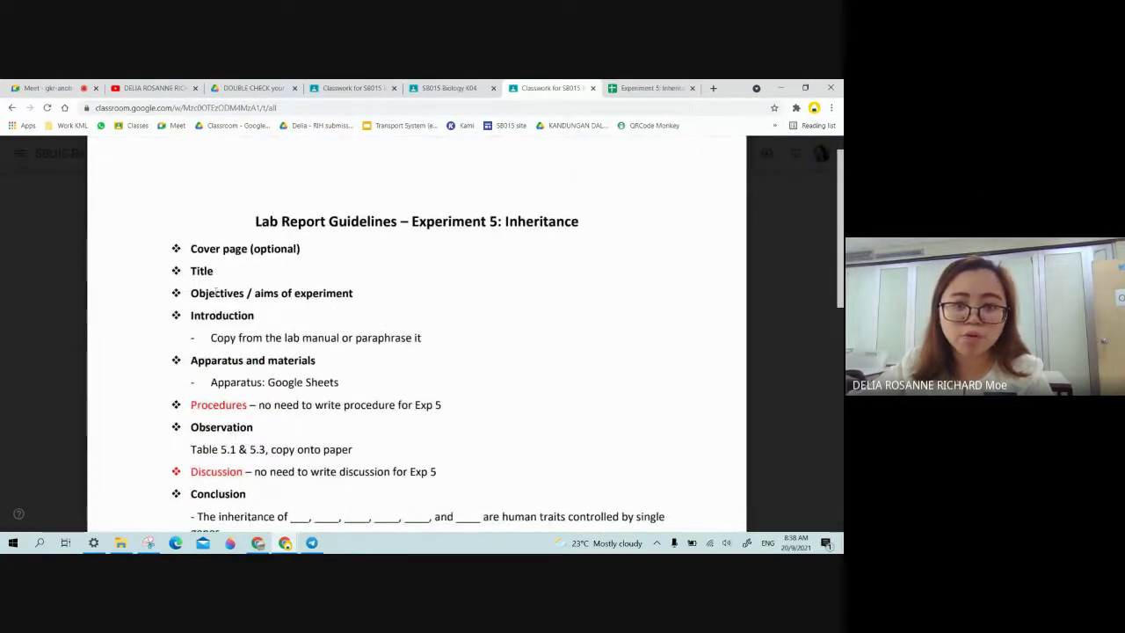
- Read through the Experiment 5 lab report guidelines from the cover page to the Conclusion, References and Questions sections
scroll(284, 308, "down", 1)
scroll(284, 308, "down", 3)
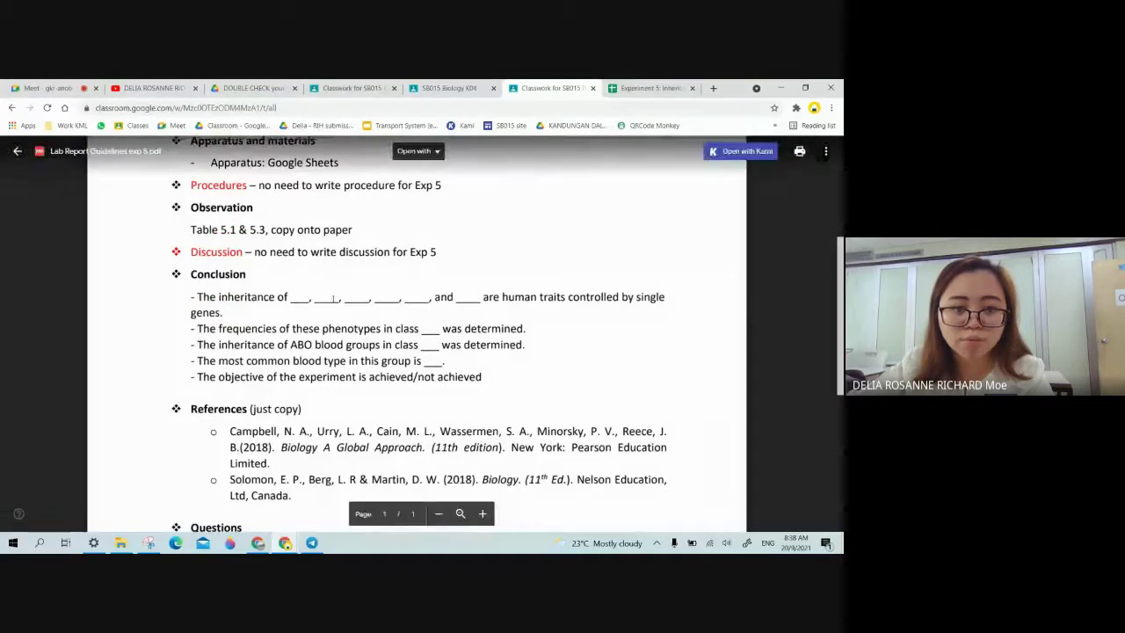
scroll(435, 416, "down", 1)
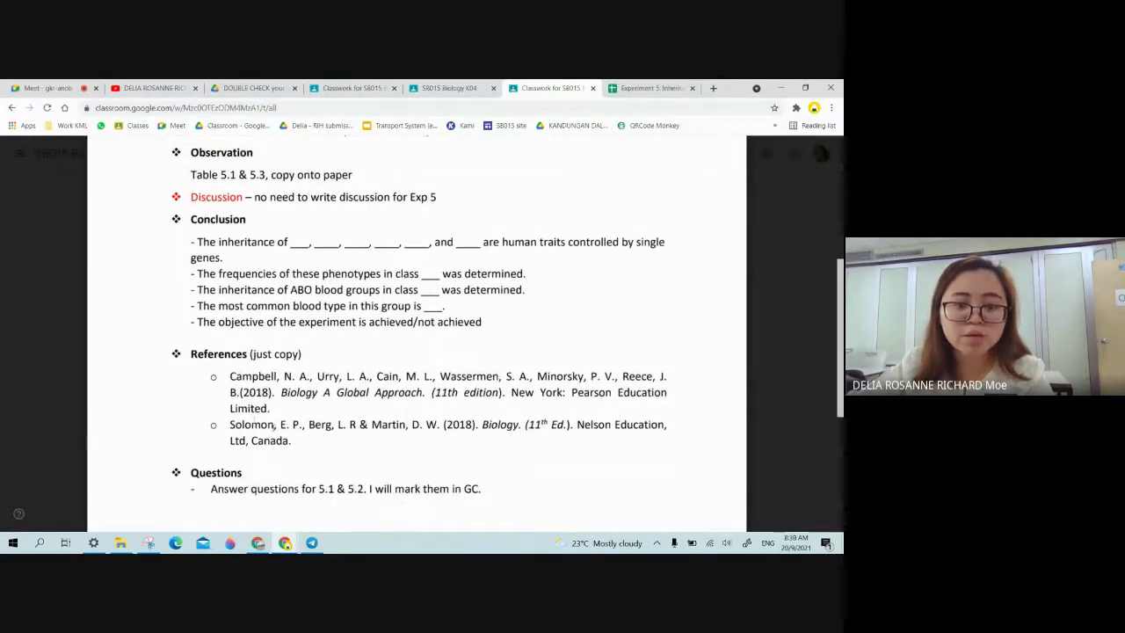
scroll(255, 441, "down", 1)
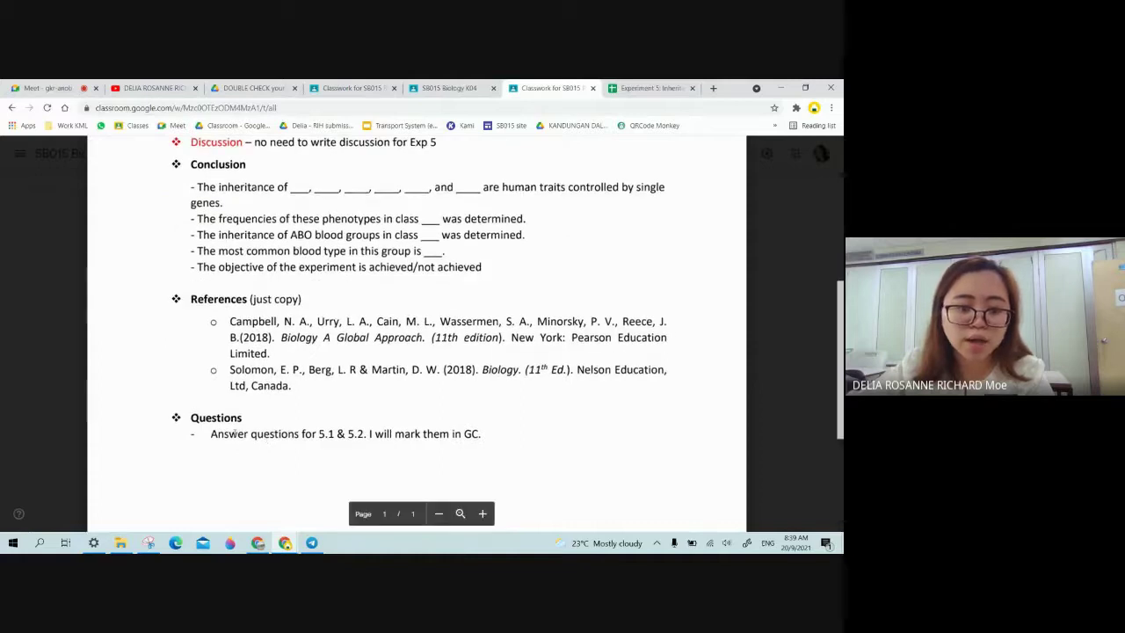
scroll(263, 435, "up", 6)
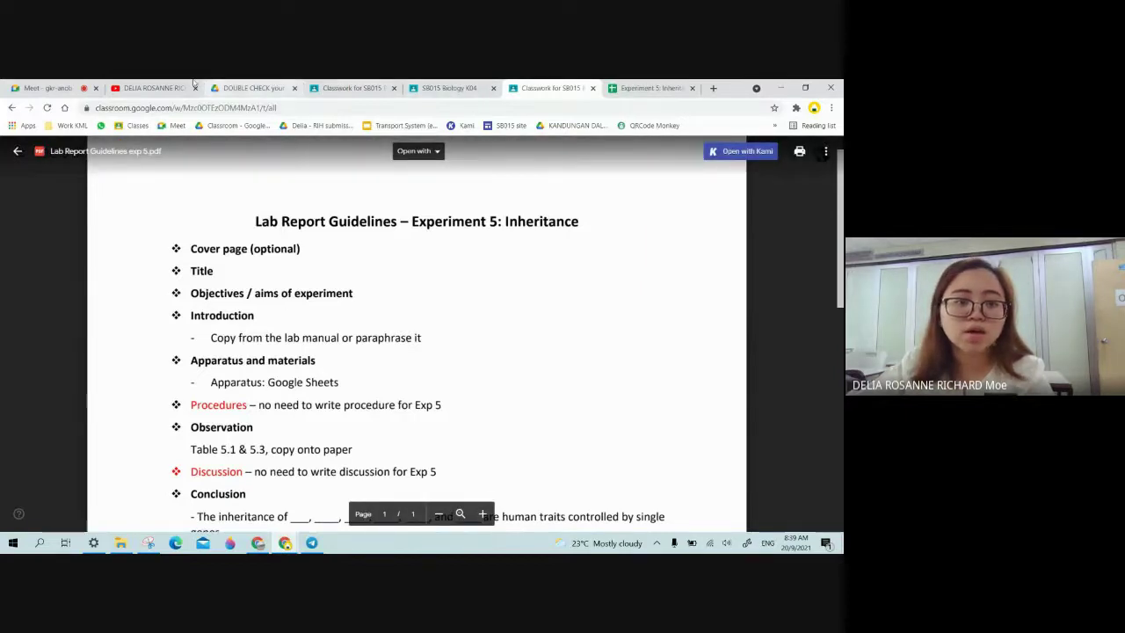
- Switch to the YouTube channel and open the "Exp 5 extra instructions" video, leaving it muted and paused
left_click(144, 84)
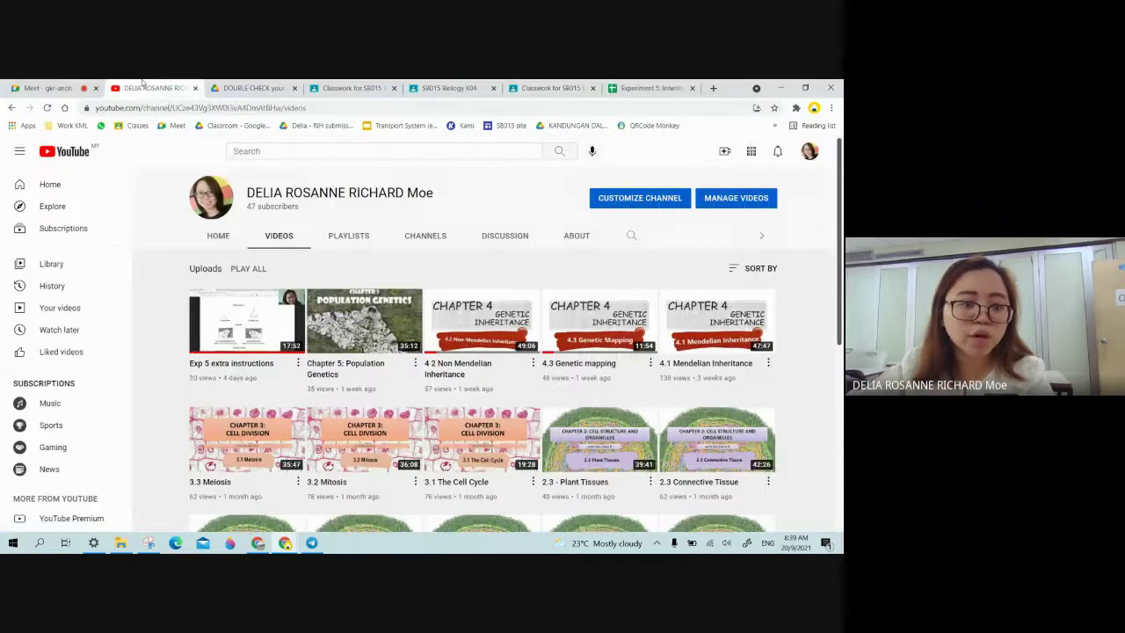
left_click(256, 350)
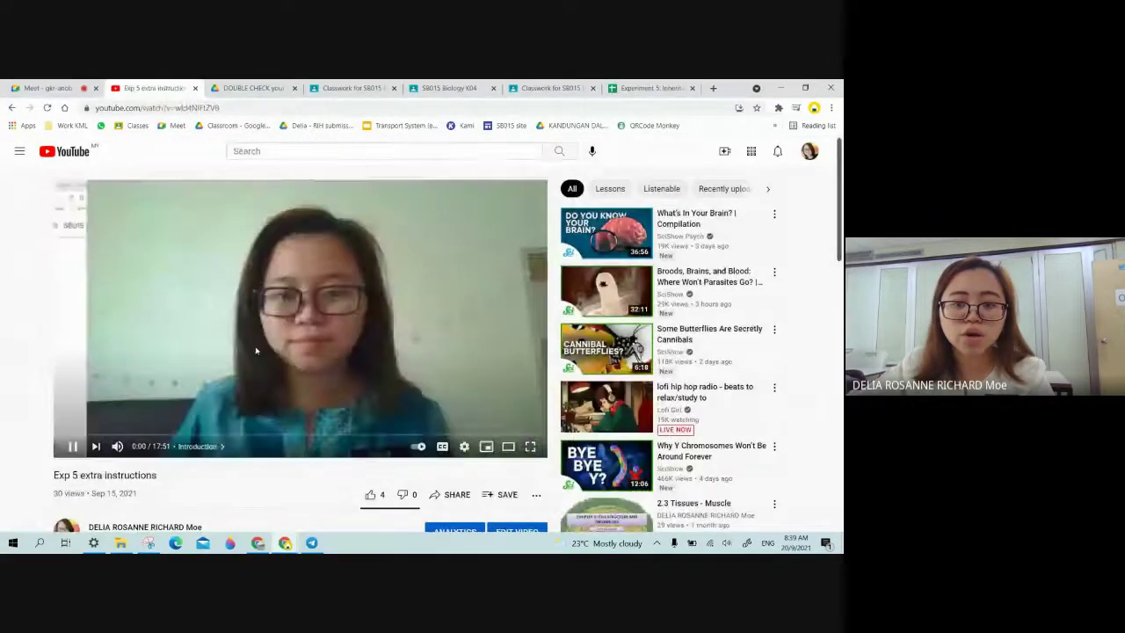
left_click(117, 445)
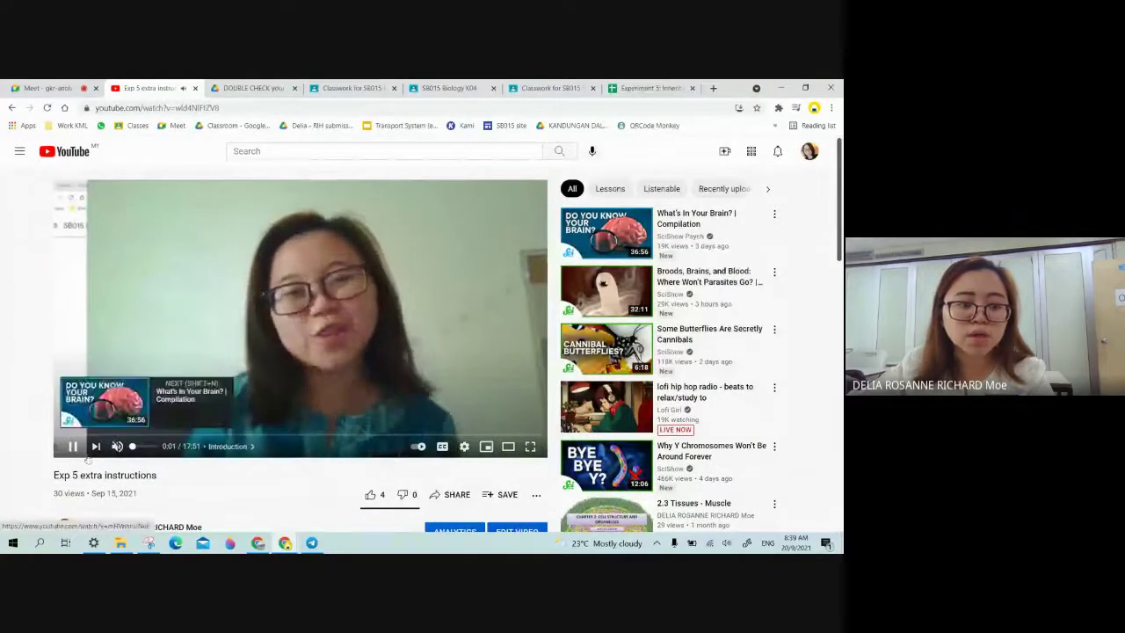
left_click(73, 447)
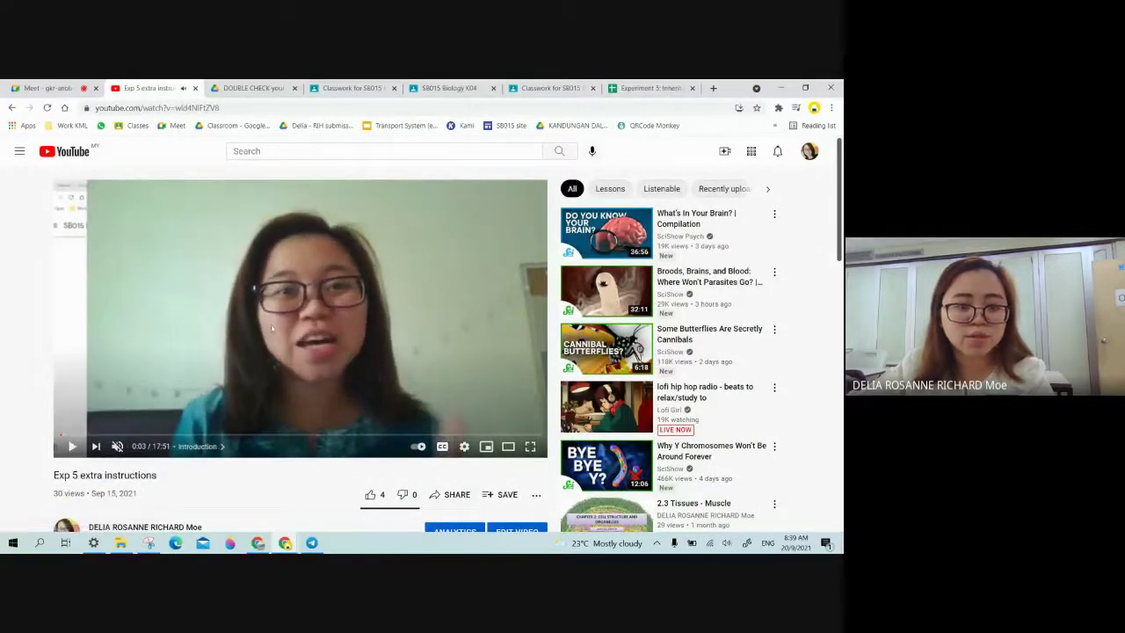
- Check the participant list in the Google Meet call and return to the student names in the K04 phenotype sheet
left_click(86, 84)
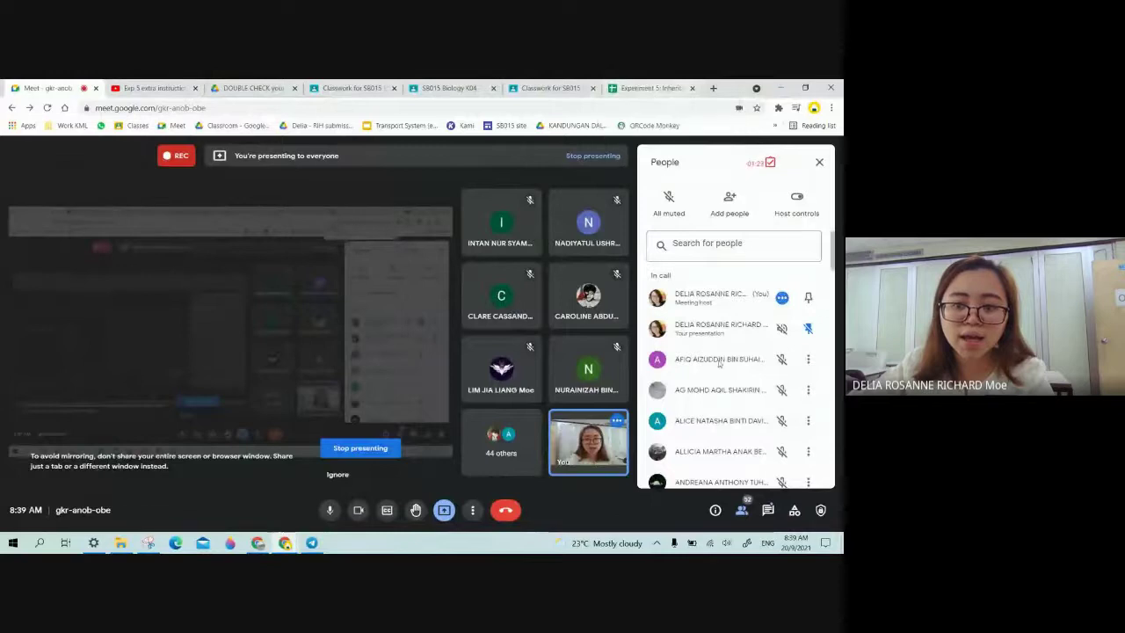
scroll(720, 371, "down", 3)
scroll(721, 371, "up", 3)
left_click(650, 87)
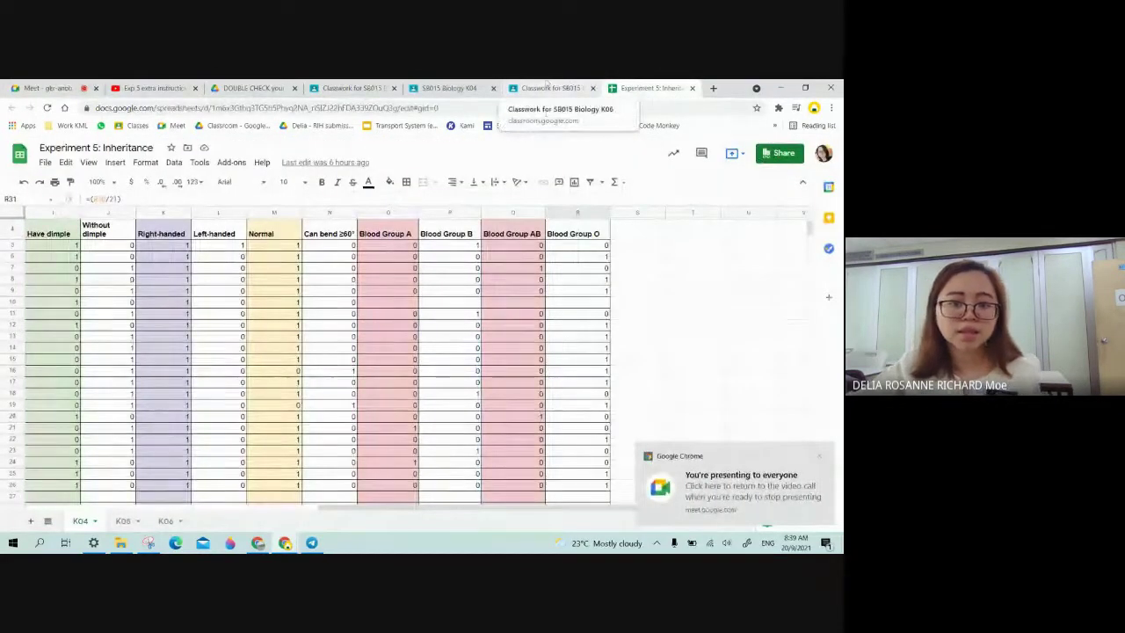
left_click_drag(461, 507, 254, 475)
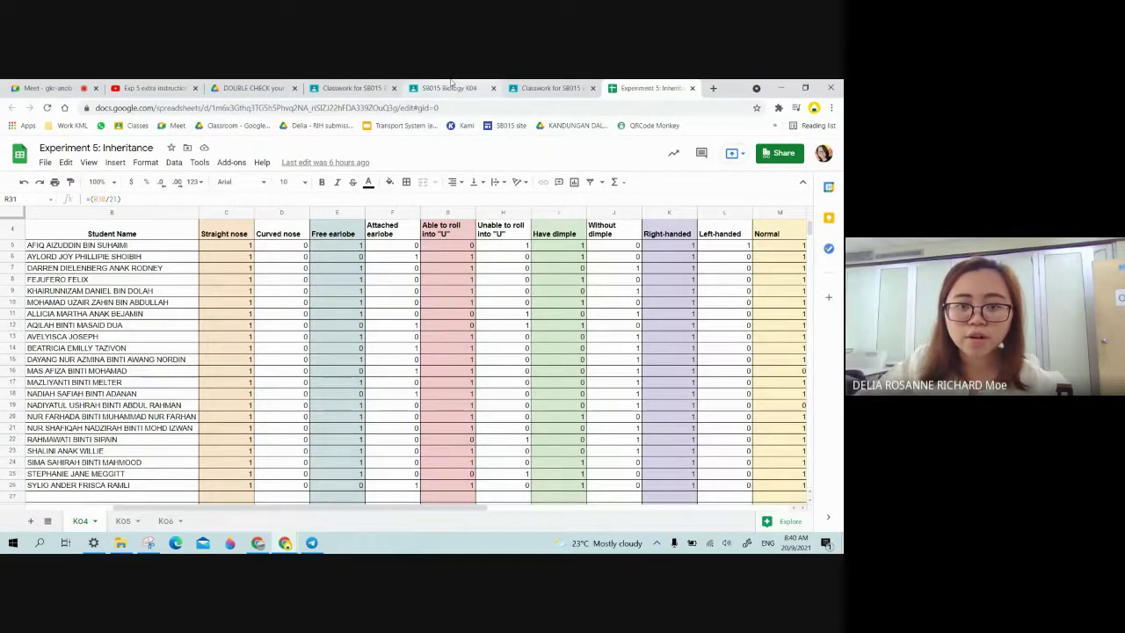
- In the SB015 Biology K04 classwork, move the EXPERIMENT 3: TRANSPORT ACROSS MEMB... material into the Practical Test Materials topic
left_click_drag(473, 82, 373, 85)
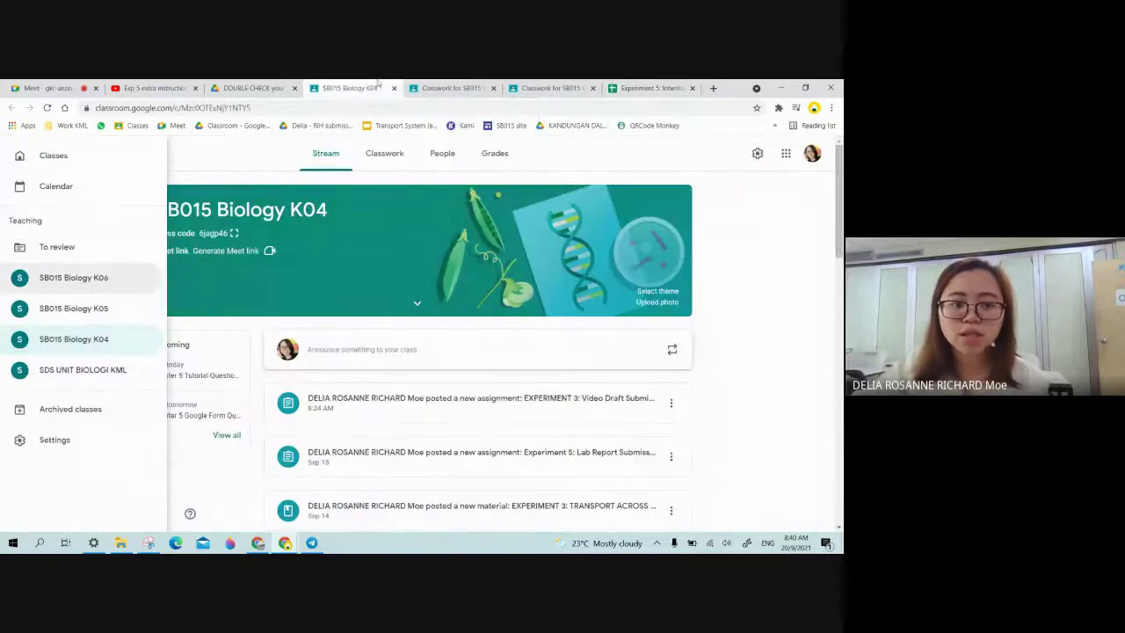
left_click(731, 340)
left_click(390, 153)
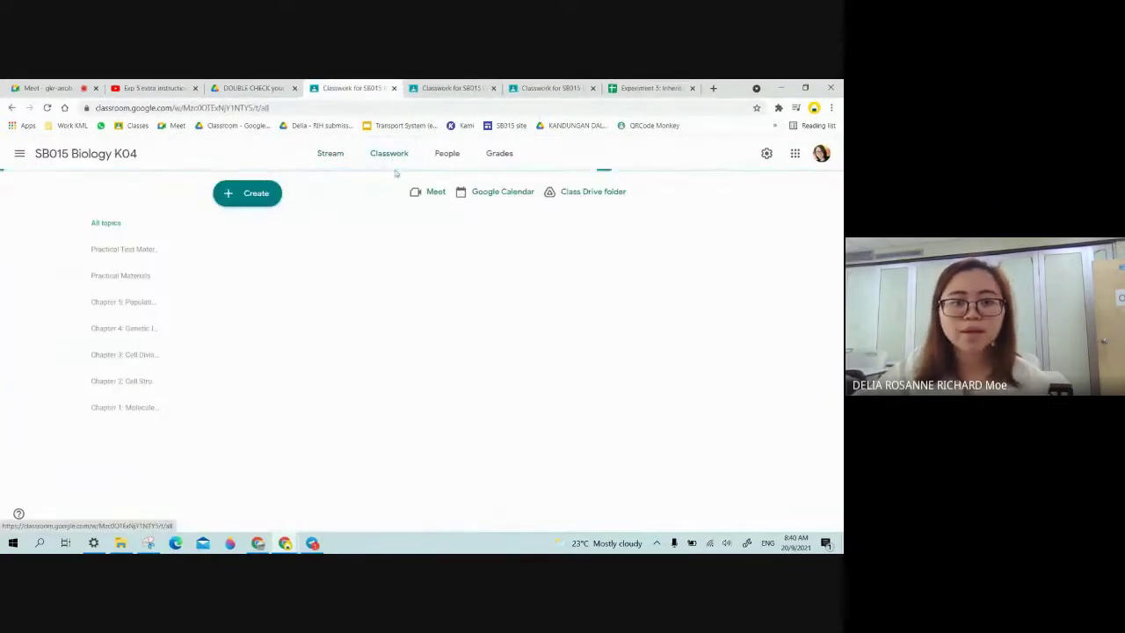
scroll(417, 291, "down", 3)
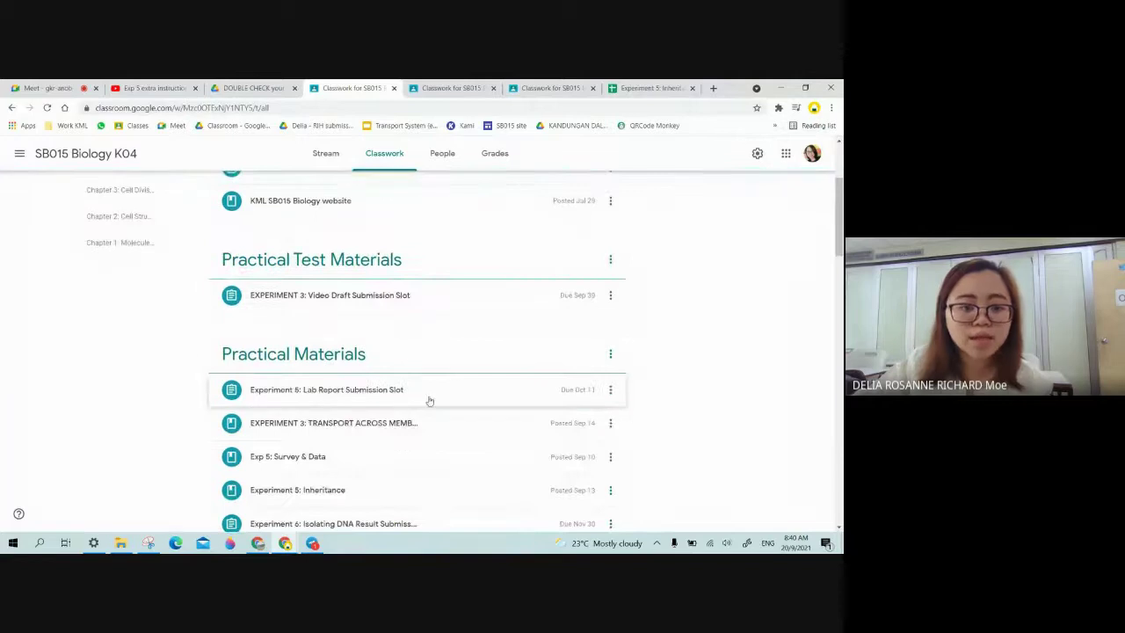
left_click_drag(392, 414, 397, 334)
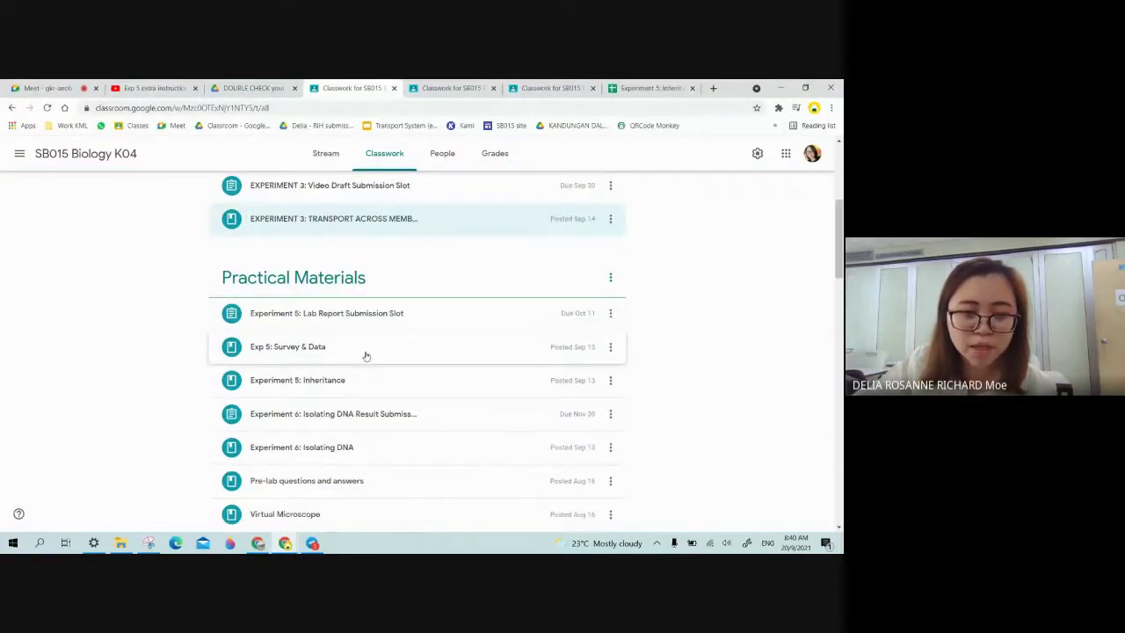
- Open the turned-in student work for the K04 Experiment 5: Lab Report Submission Slot
left_click(384, 314)
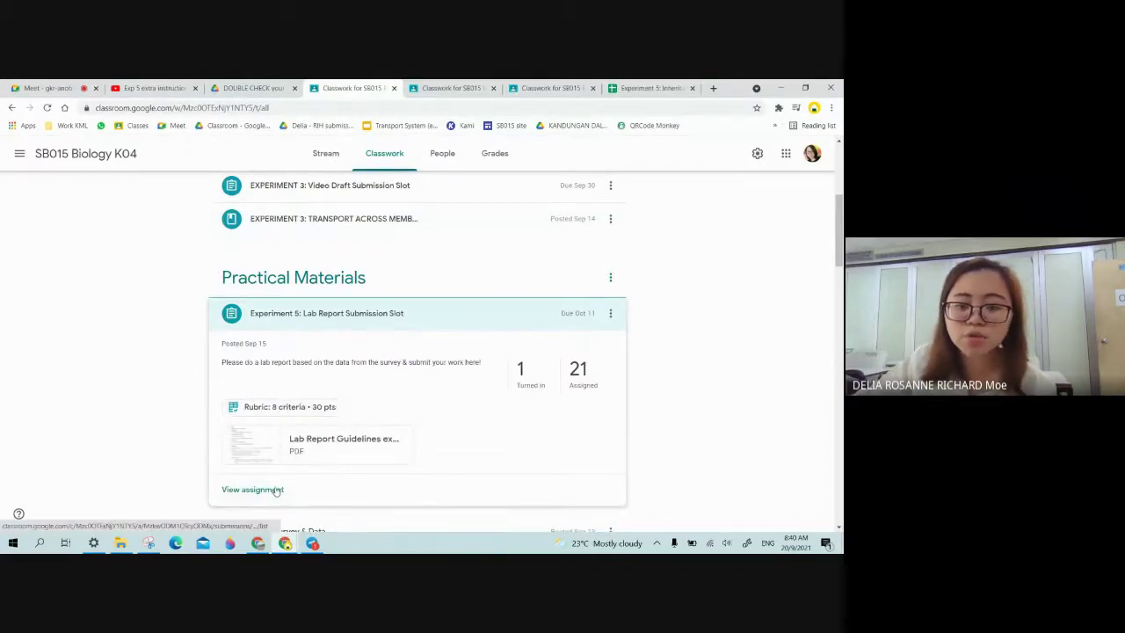
scroll(463, 344, "down", 1)
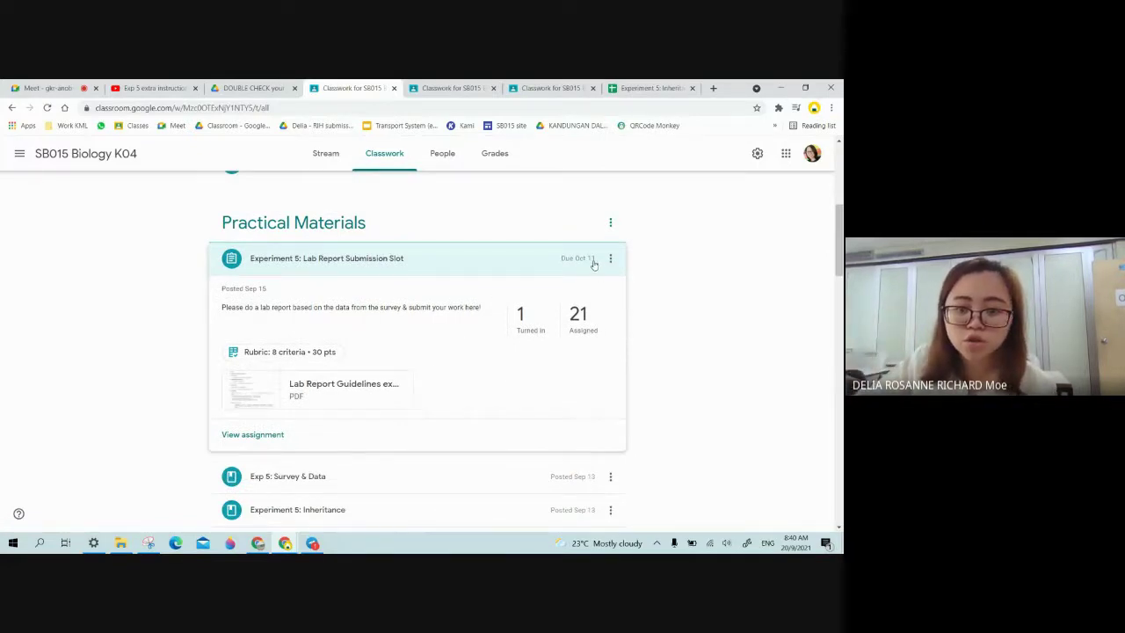
left_click(545, 335)
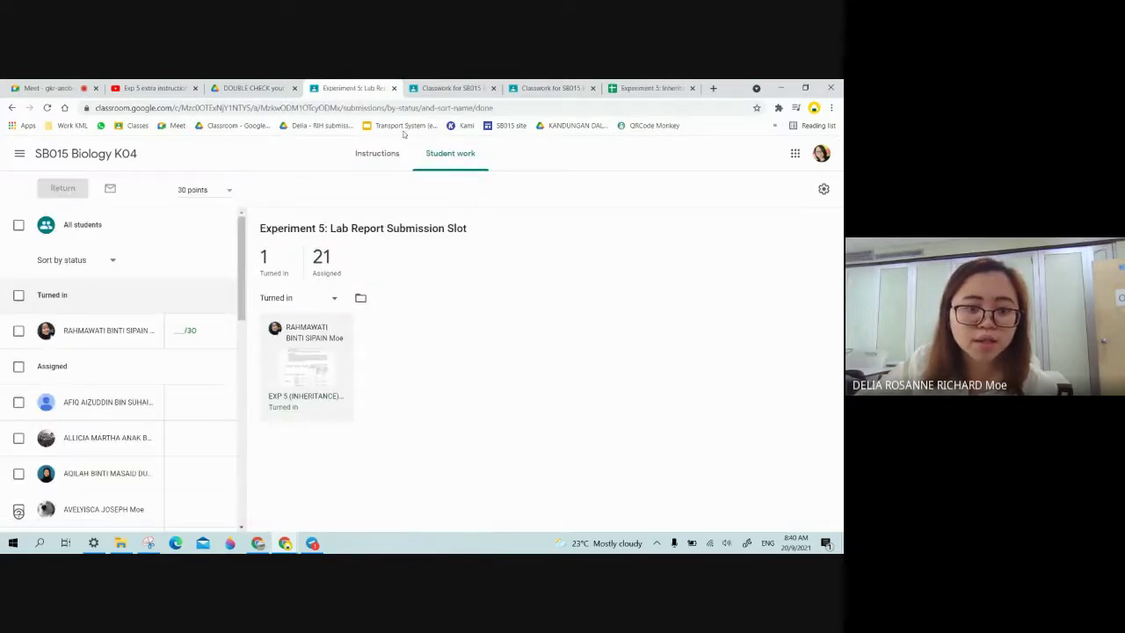
- In the SB015 Biology K05 classwork, open the turned-in student work for the Experiment 5: Lab Report Submission Slot
left_click(470, 87)
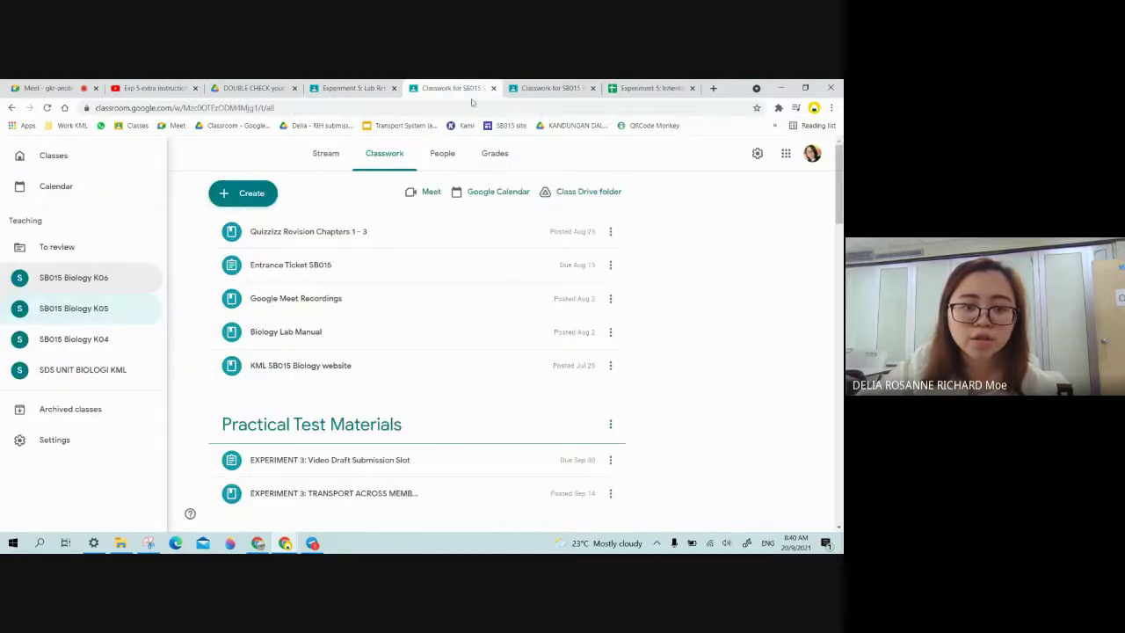
scroll(370, 431, "down", 2)
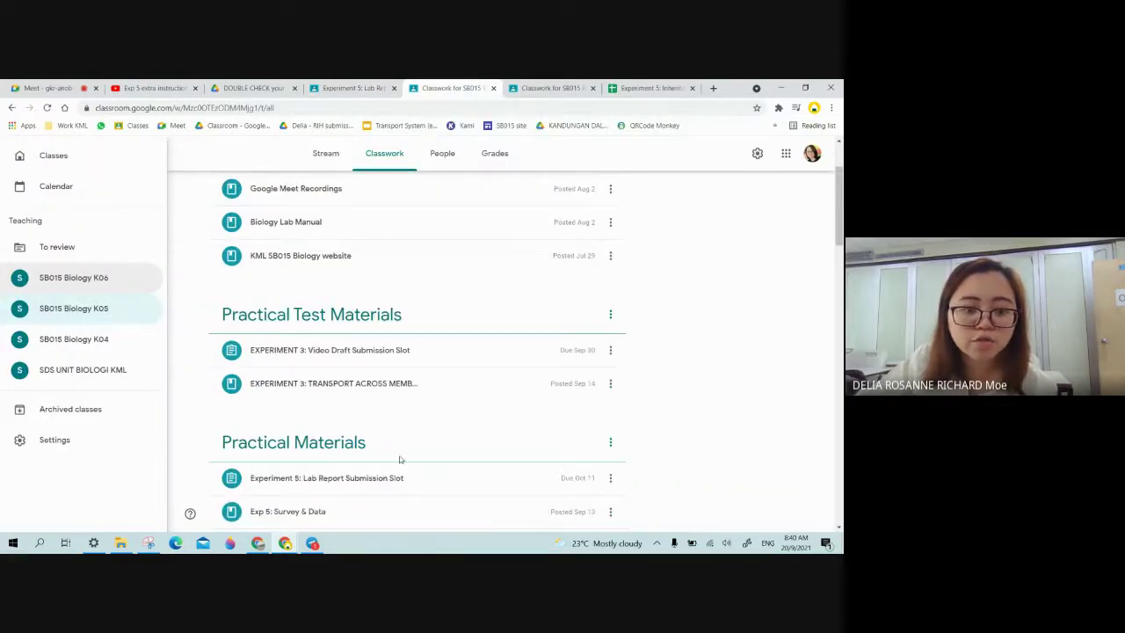
scroll(400, 459, "down", 2)
left_click(370, 369)
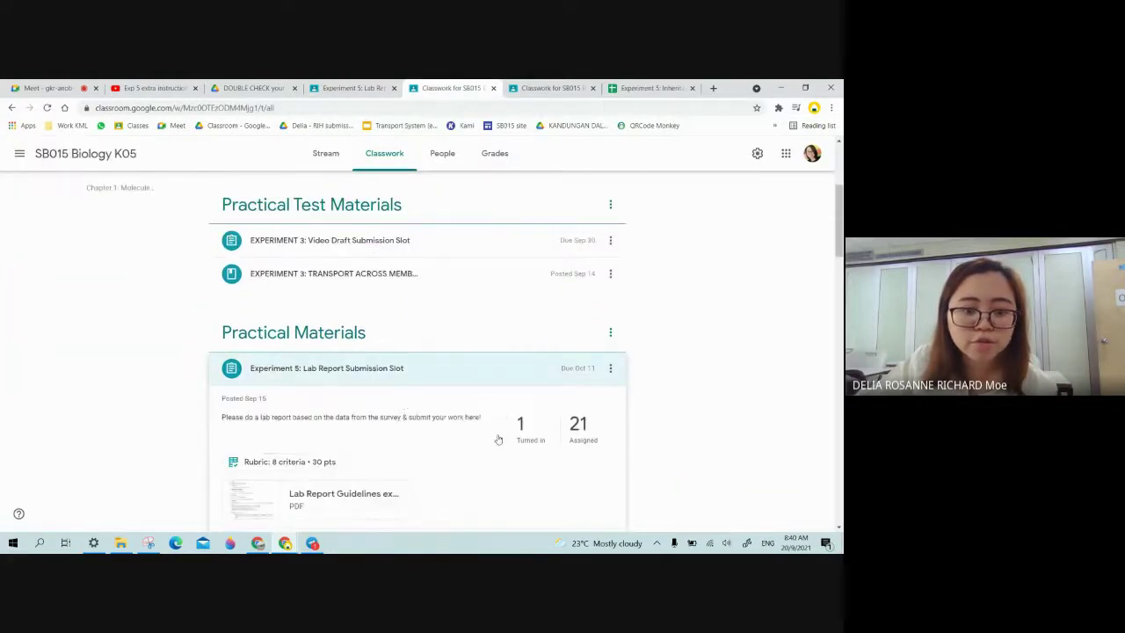
left_click(531, 436)
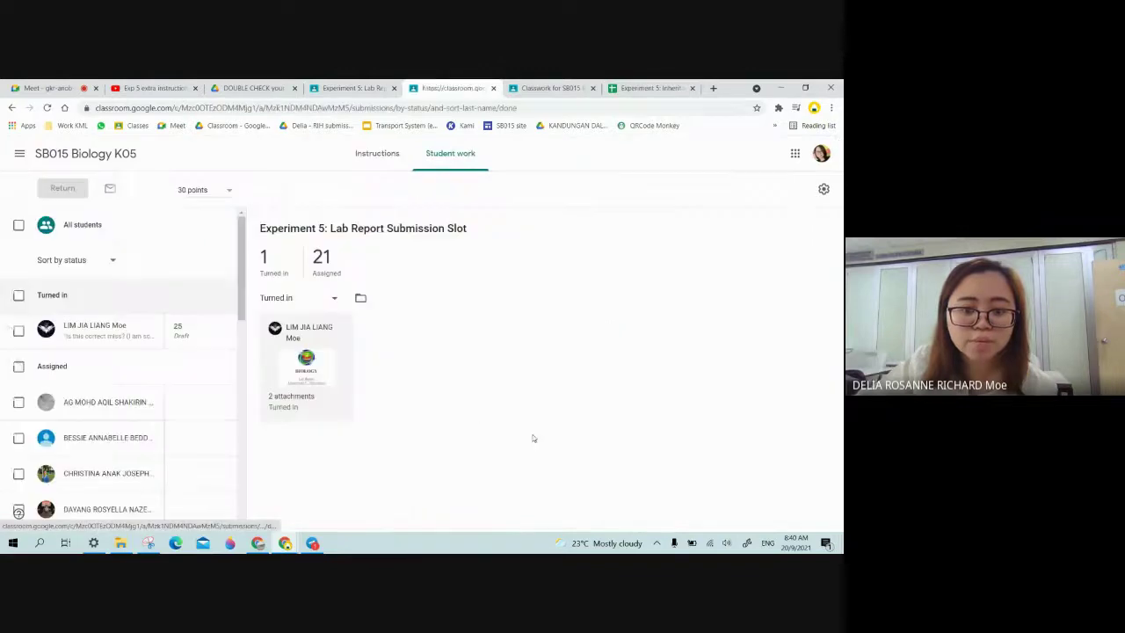
- Close the Lab Report Guidelines PDF preview and check the Experiment 5 submission slot in the SB015 Biology K06 classwork
left_click(523, 89)
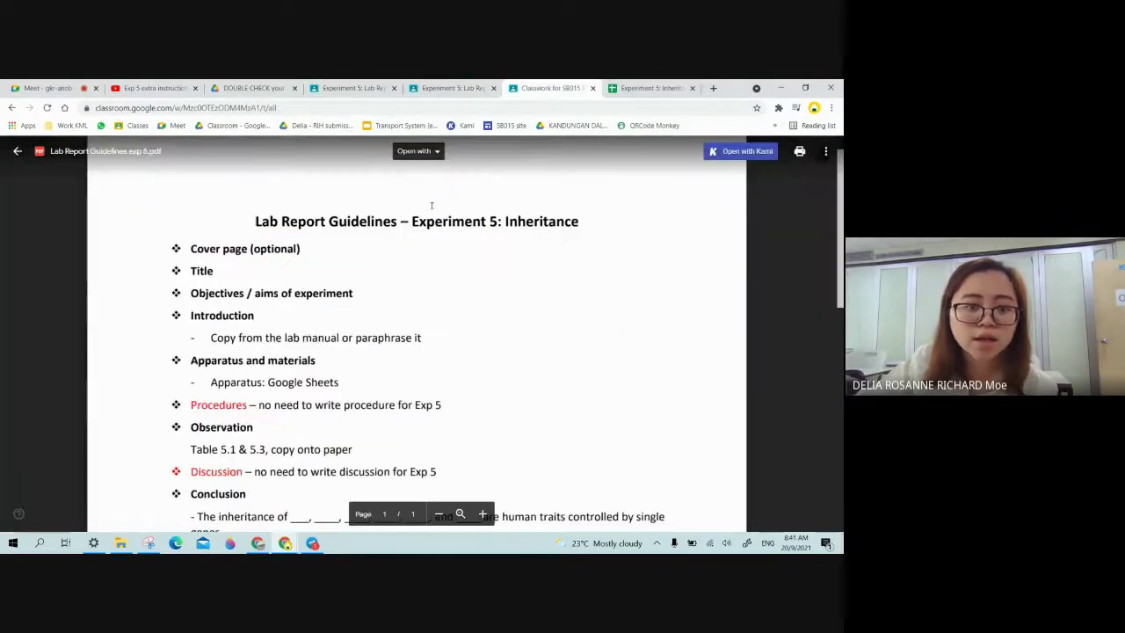
left_click(803, 311)
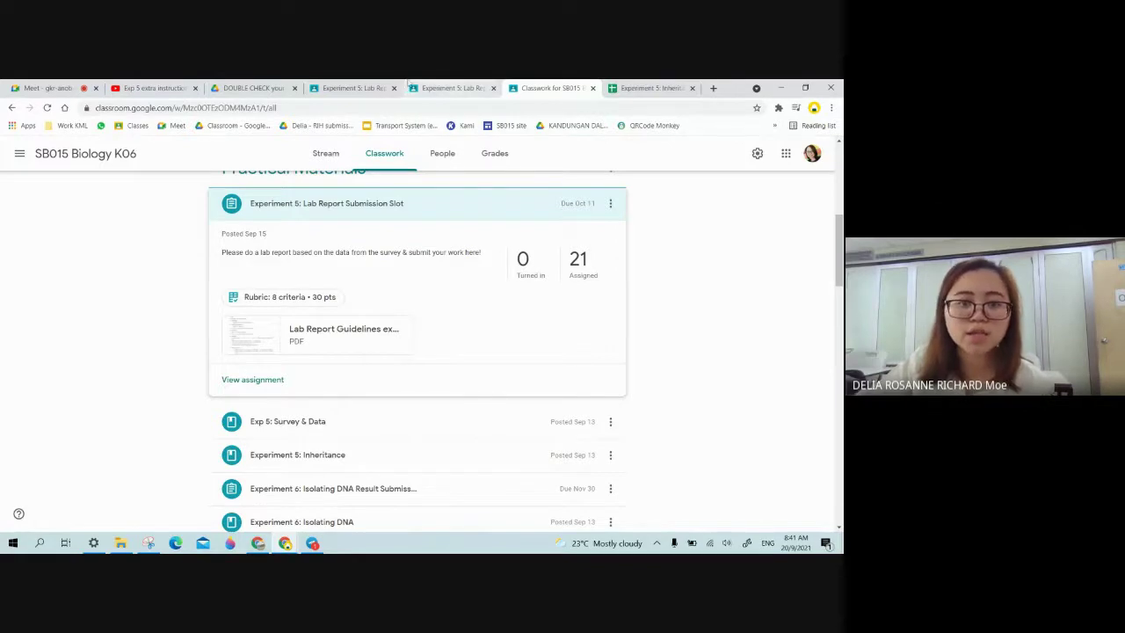
- Revisit the K04 student work and open the student's turned-in lab report with two attachments from the K05 student work
left_click(387, 90)
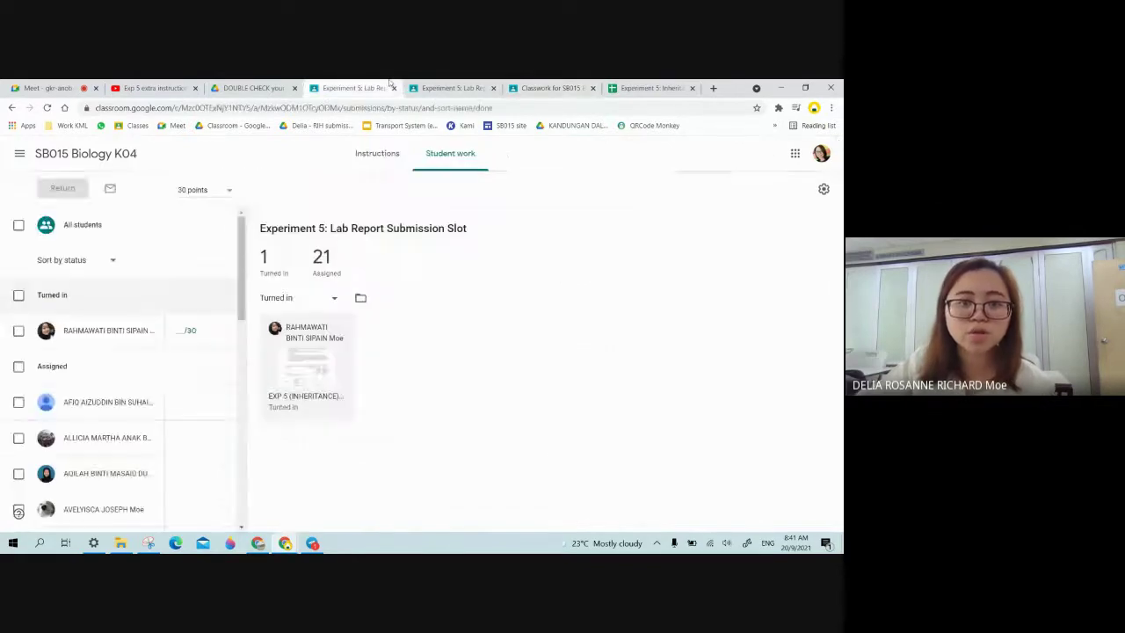
left_click(433, 88)
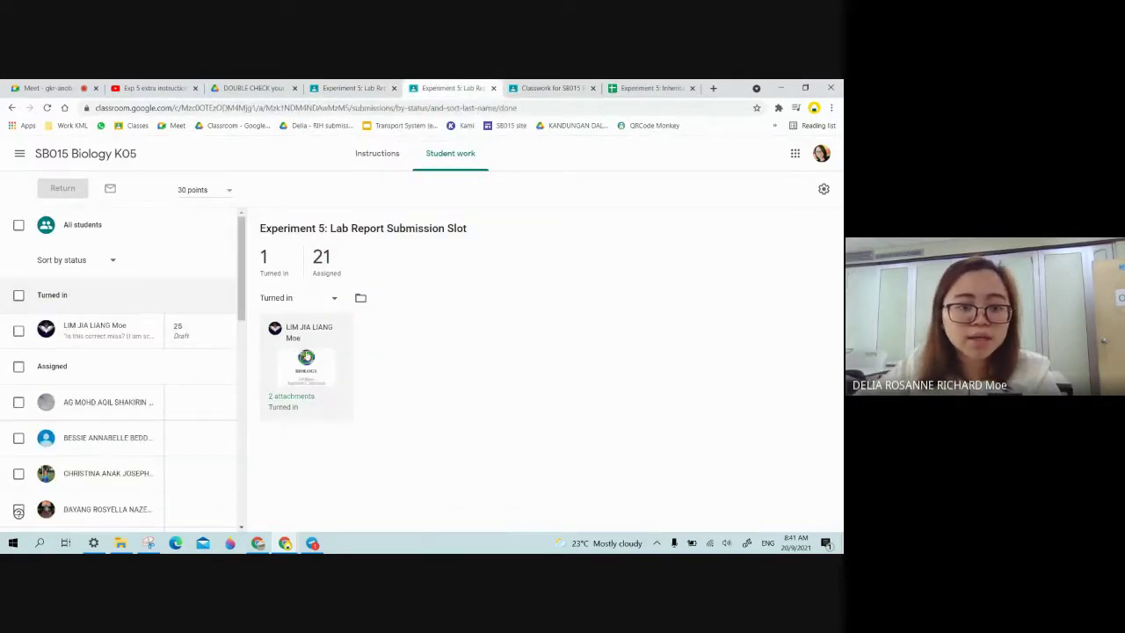
left_click(311, 369)
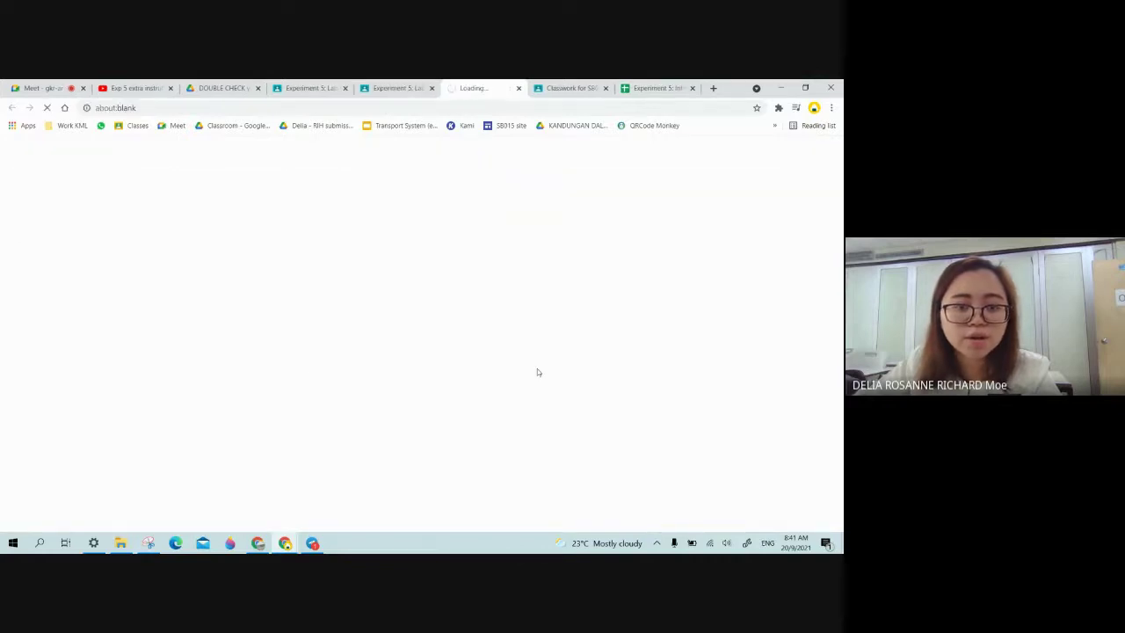